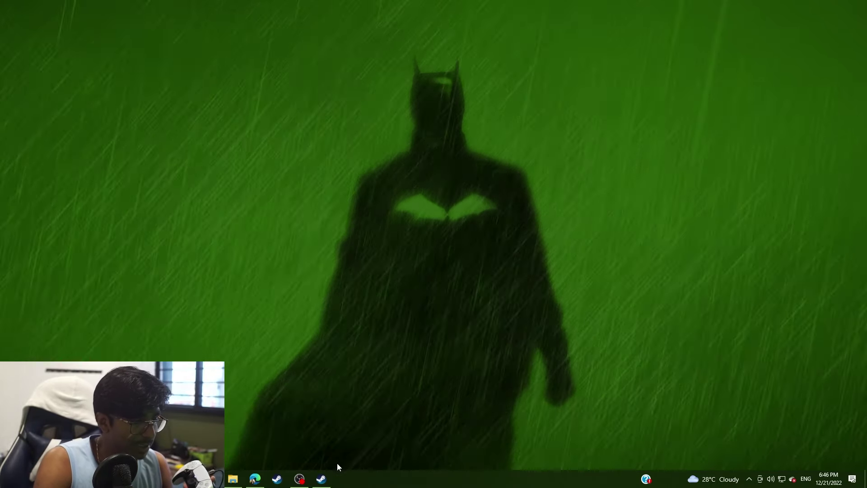
# - Switch Steam to Big Picture Mode, continuing past the compatibility warning
pyautogui.click(322, 478)
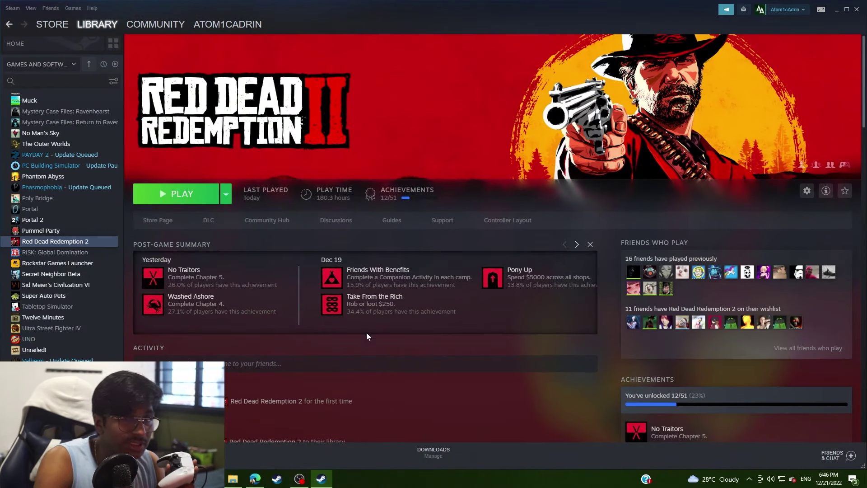
pyautogui.moveTo(341, 271)
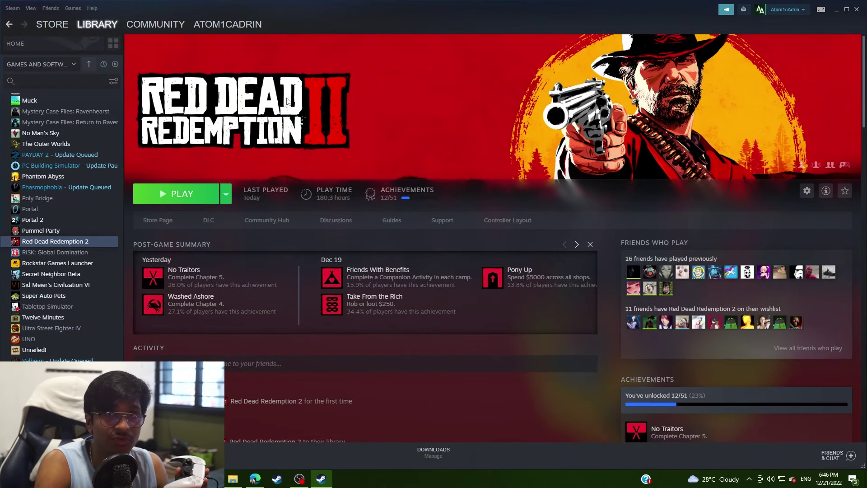
pyautogui.click(32, 9)
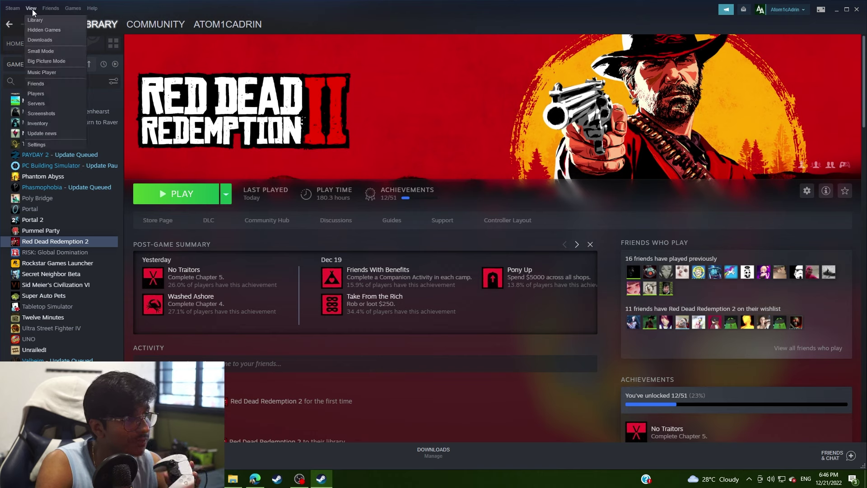
pyautogui.click(44, 63)
pyautogui.click(453, 276)
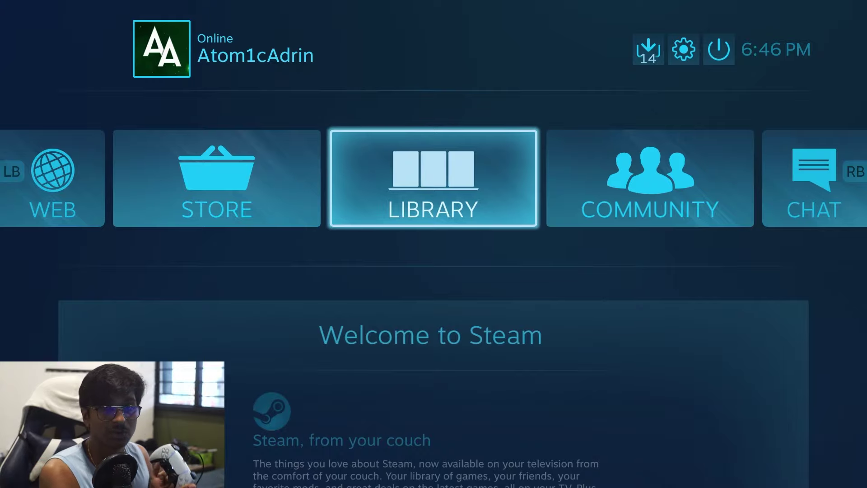
# - Test controller focus across Store, Library and Community, then open Big Picture Settings
pyautogui.press('Left')
pyautogui.press('Right')
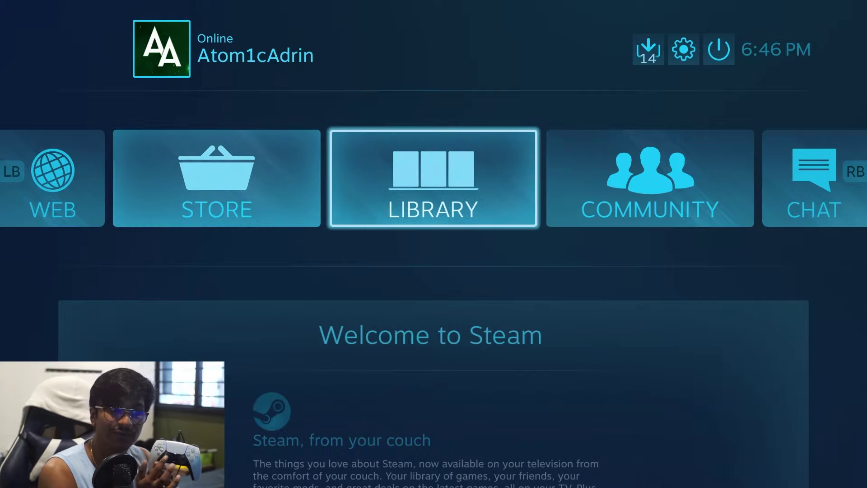
pyautogui.press('Right')
pyautogui.press('Left')
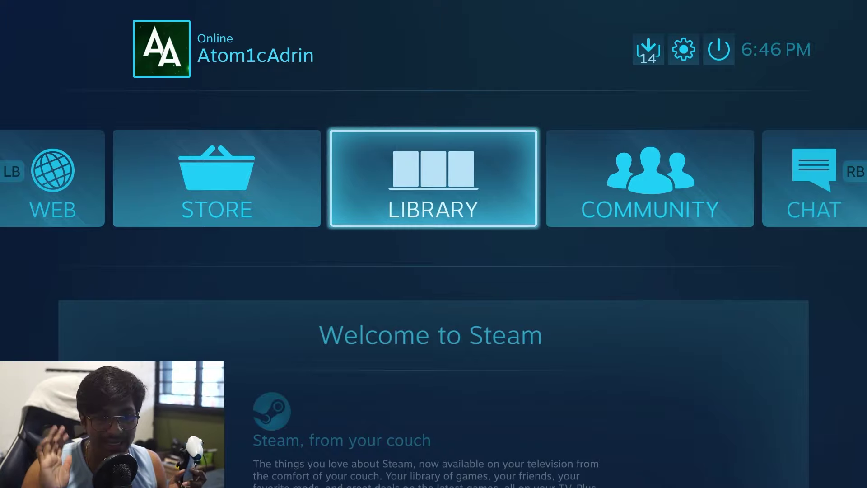
pyautogui.click(682, 56)
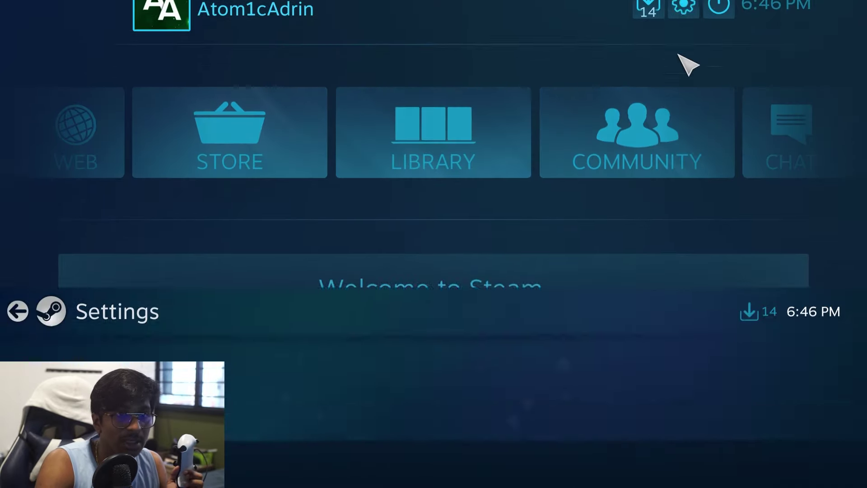
pyautogui.press('Escape')
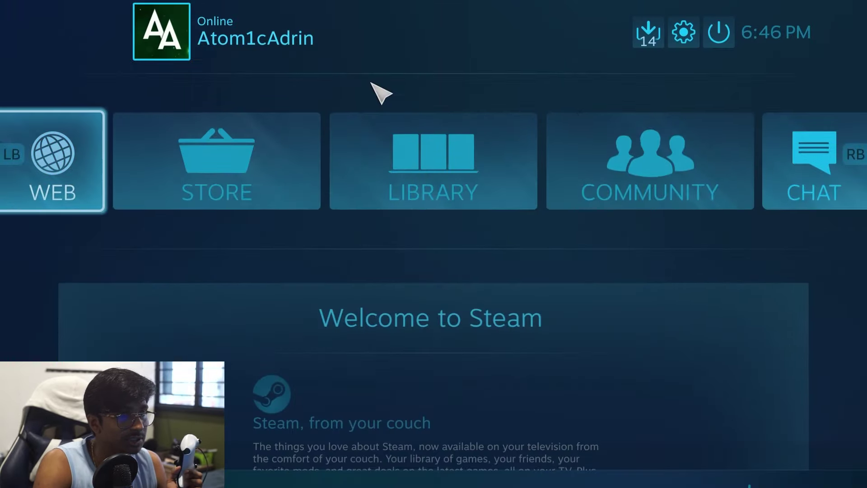
pyautogui.click(682, 36)
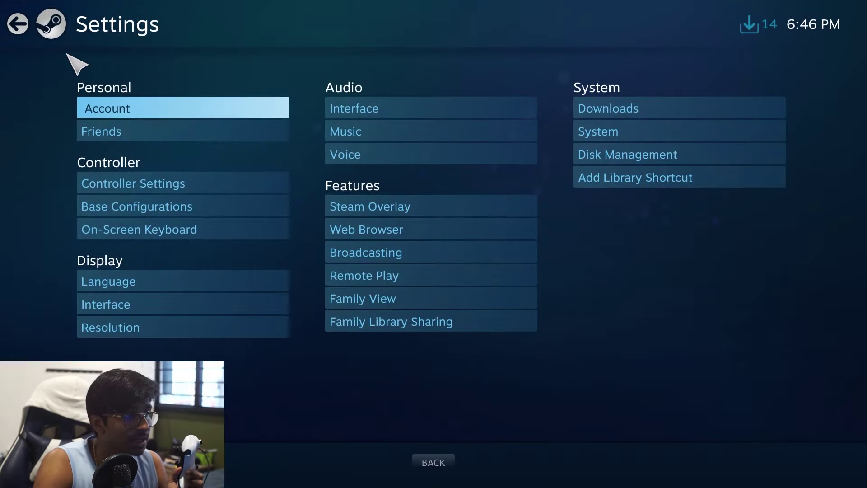
# - Enable PlayStation Configuration Support in Controller Settings, then identify and calibrate the DualSense
pyautogui.click(185, 185)
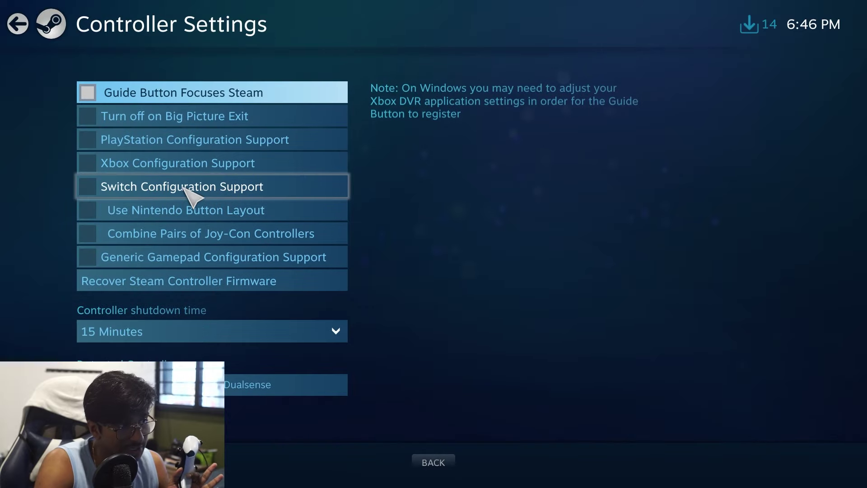
pyautogui.click(131, 141)
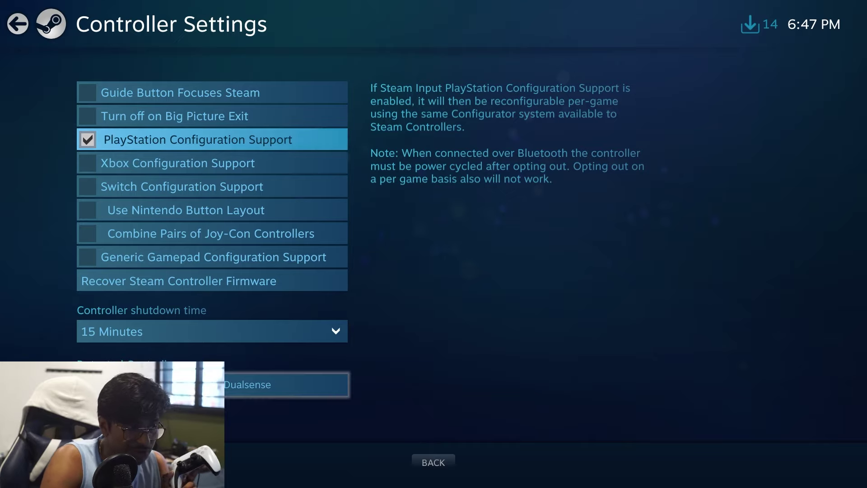
pyautogui.press('Return')
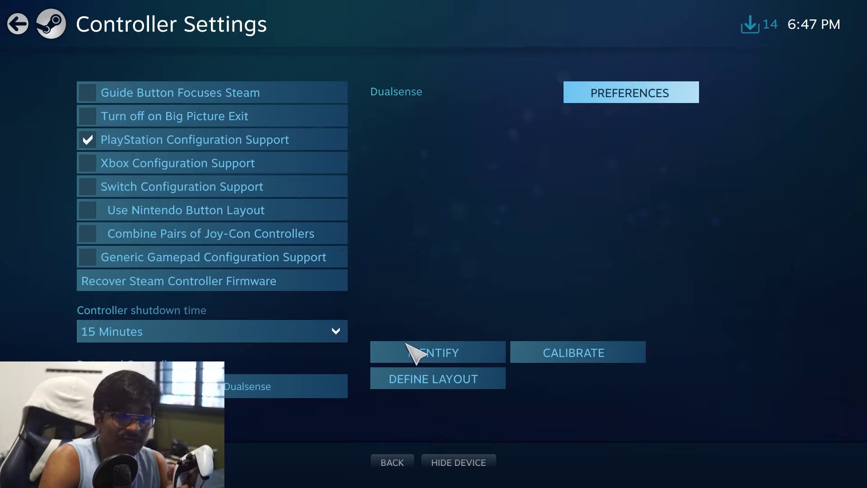
pyautogui.click(433, 355)
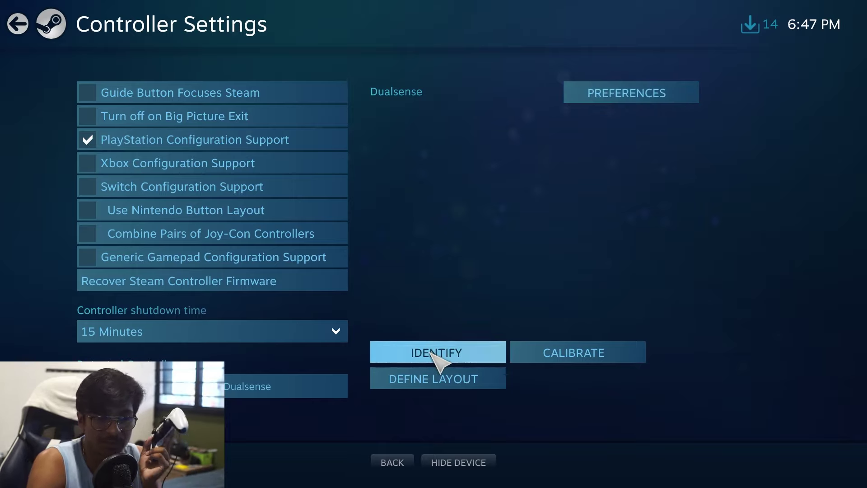
pyautogui.click(565, 345)
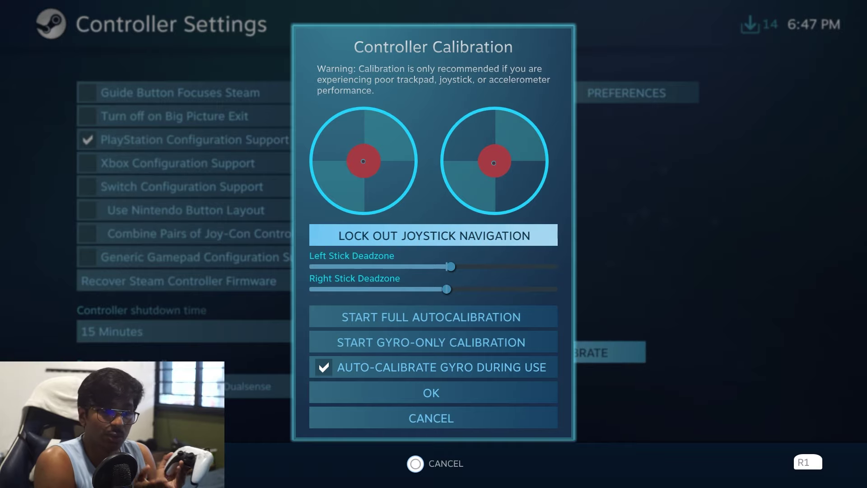
pyautogui.click(520, 394)
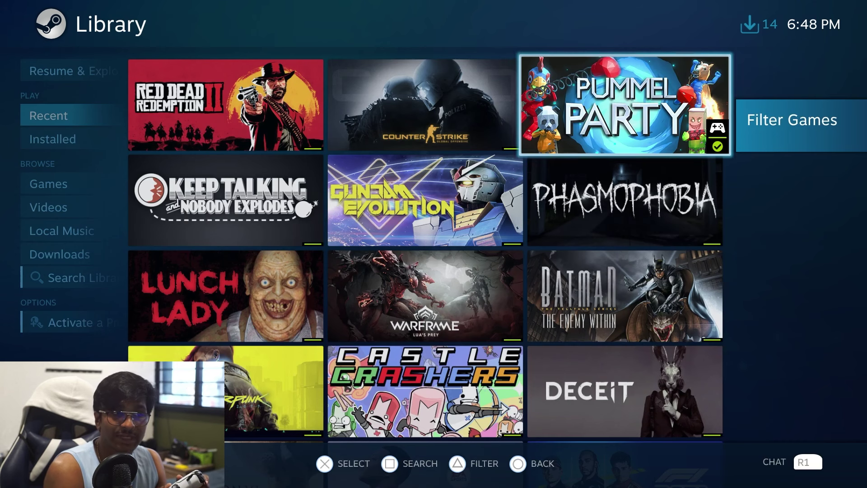
# - Enter the game library and move through the Warframe, Castle Crashers and Cyberpunk tiles
pyautogui.press('Left')
pyautogui.press('Left')
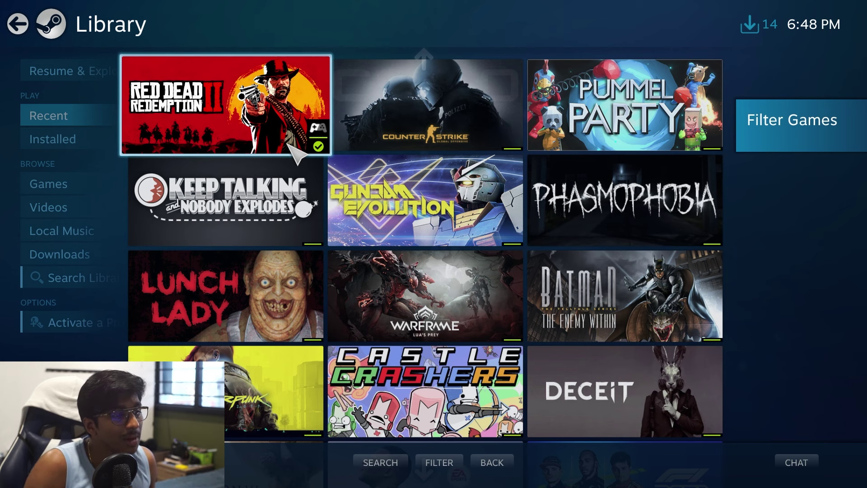
pyautogui.press('Down')
pyautogui.press('Down')
pyautogui.press('Down')
pyautogui.press('Right')
pyautogui.press('Up')
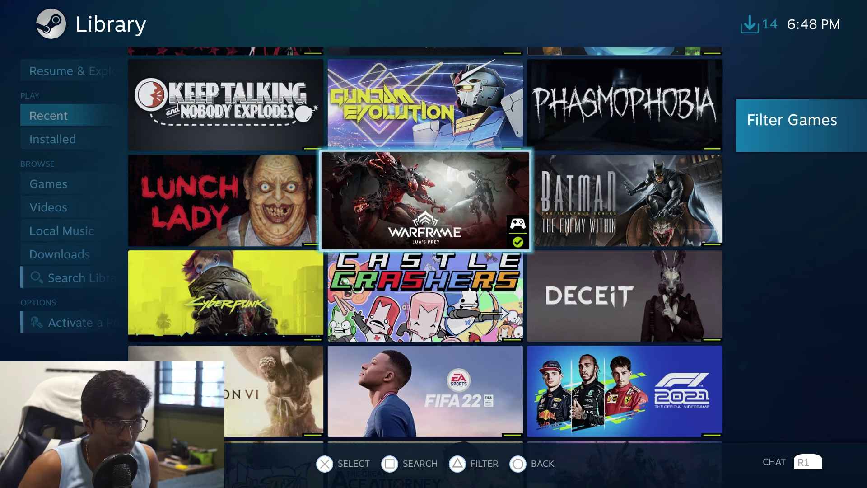
pyautogui.press('Down')
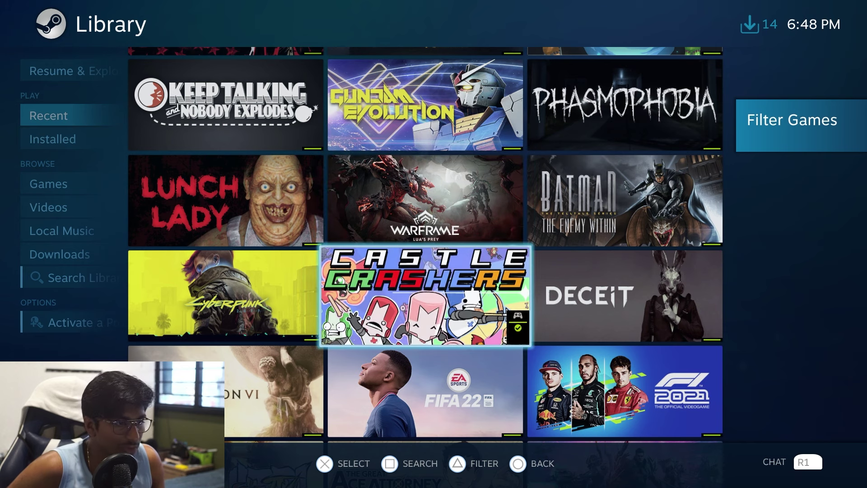
pyautogui.press('Left')
pyautogui.press('Right')
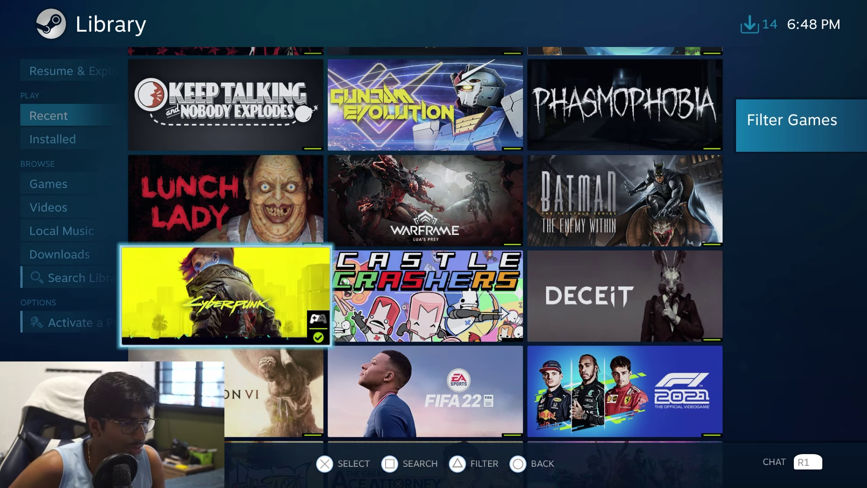
pyautogui.press('Left')
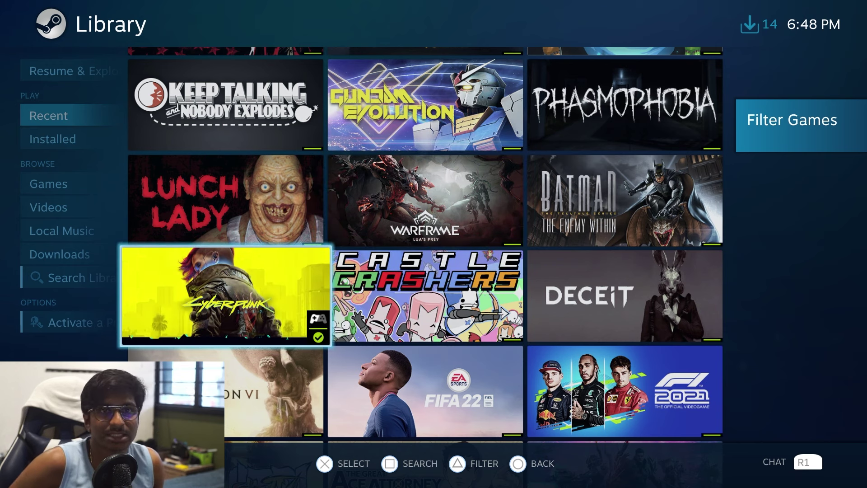
# - Move between Pummel Party and Phasmophobia, ending back on Red Dead Redemption II
pyautogui.press('Up')
pyautogui.press('Up')
pyautogui.press('Up')
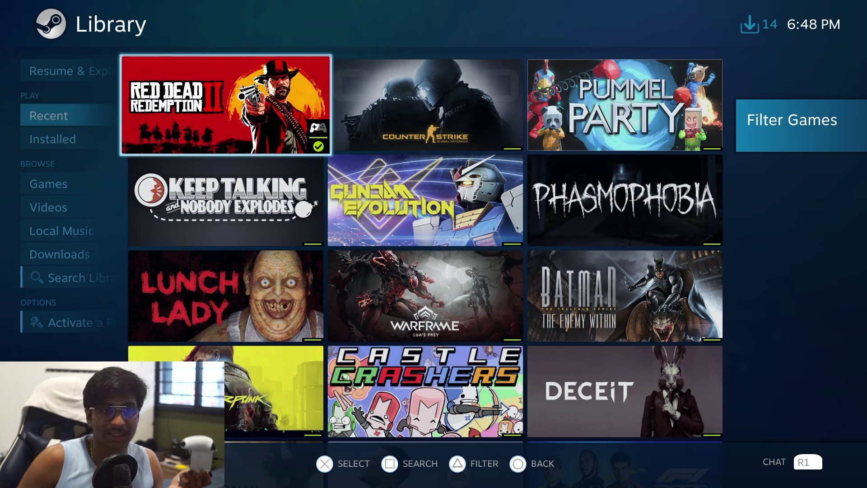
pyautogui.press('Right')
pyautogui.press('Right')
pyautogui.press('Right')
pyautogui.press('Left')
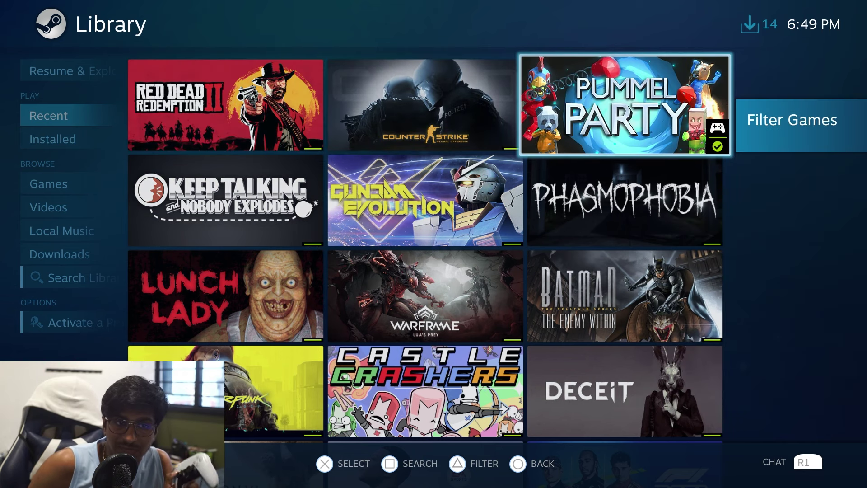
pyautogui.press('Down')
pyautogui.press('Up')
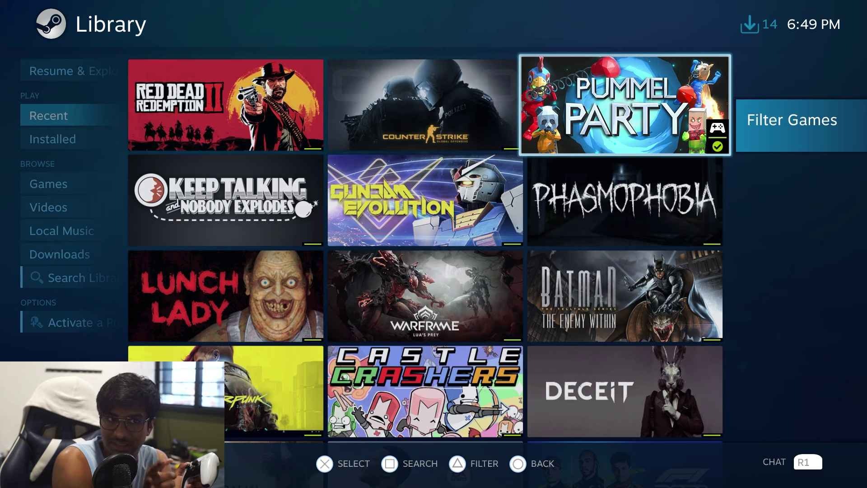
pyautogui.press('Down')
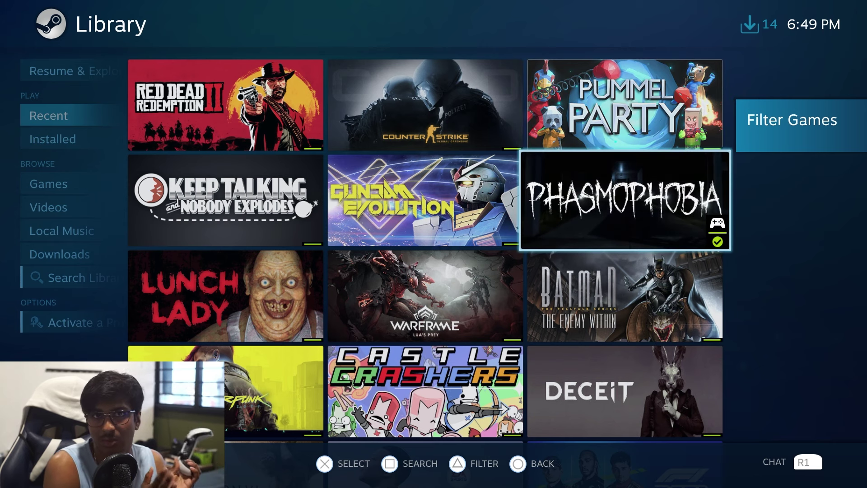
pyautogui.press('Up')
pyautogui.press('Left')
pyautogui.press('Left')
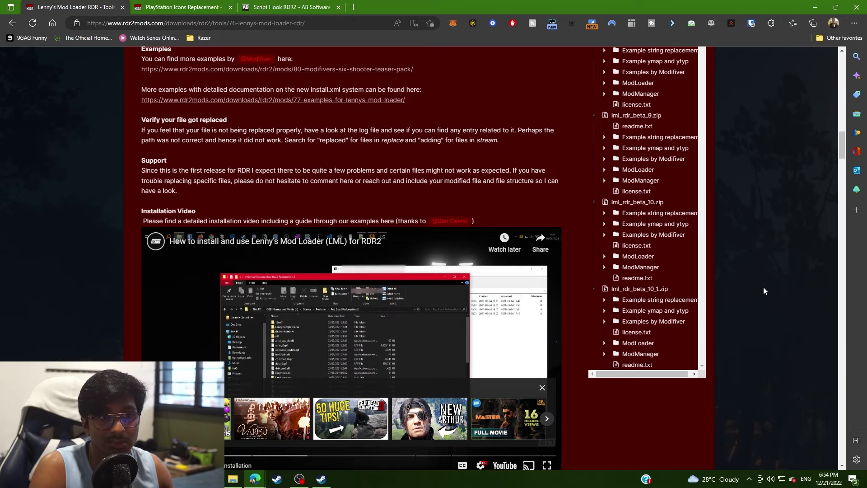
# - Download lml_rdr_beta_10_1.zip from Lenny's Mod Loader's Main files
pyautogui.scroll(20, 763, 287)
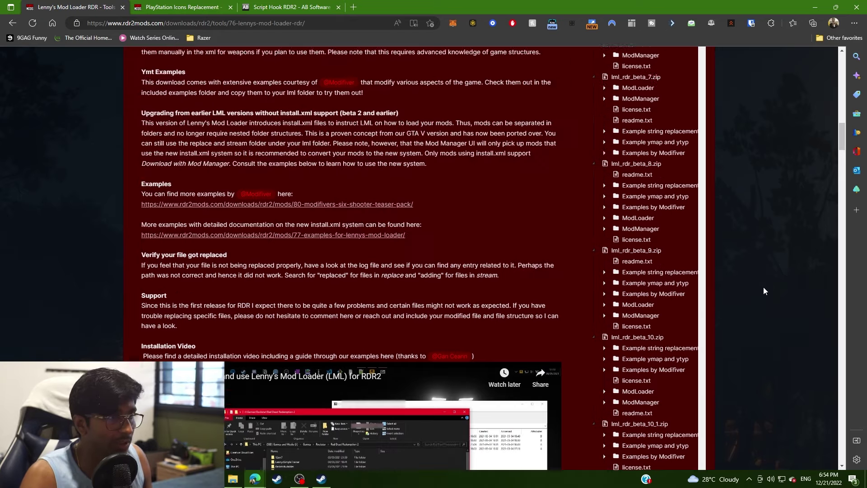
pyautogui.scroll(-4, 764, 289)
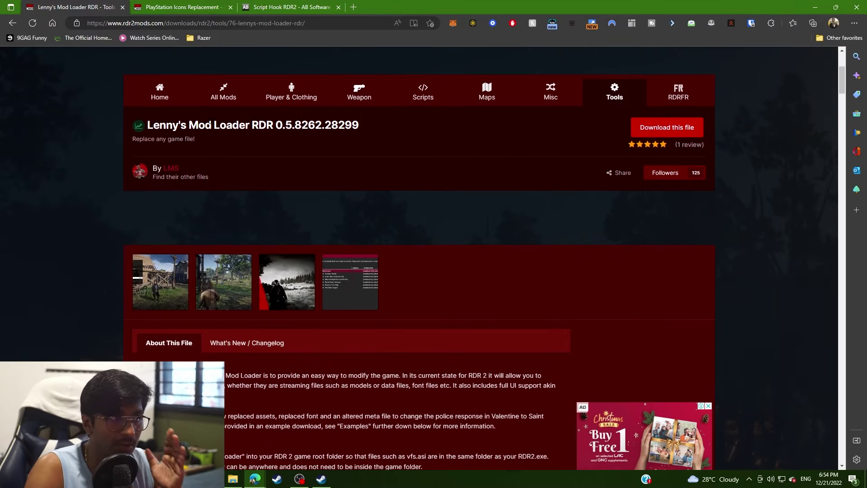
pyautogui.click(677, 131)
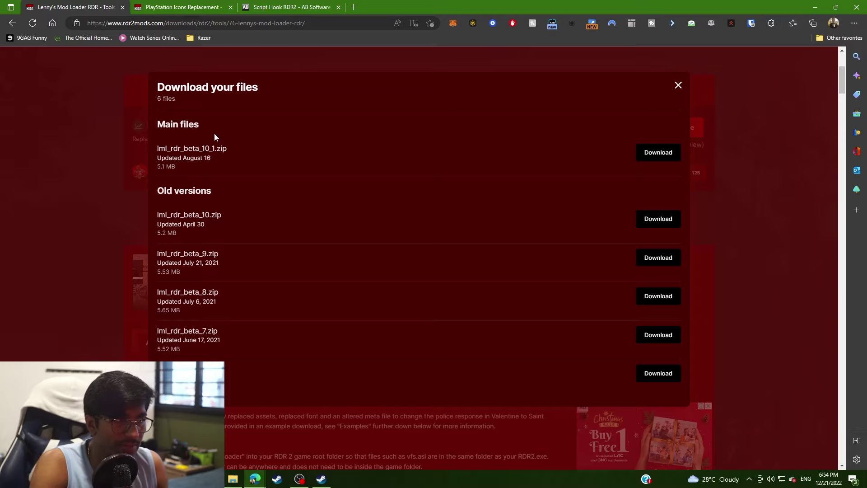
pyautogui.click(658, 153)
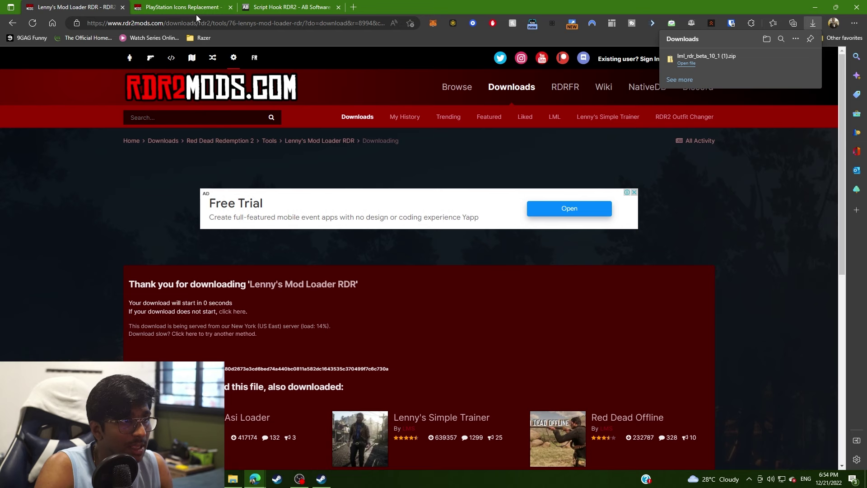
# - Download ScriptHookRDR2_1.0.1491.16.zip from the Script Hook RDR2 page, then return to Steam
pyautogui.click(268, 7)
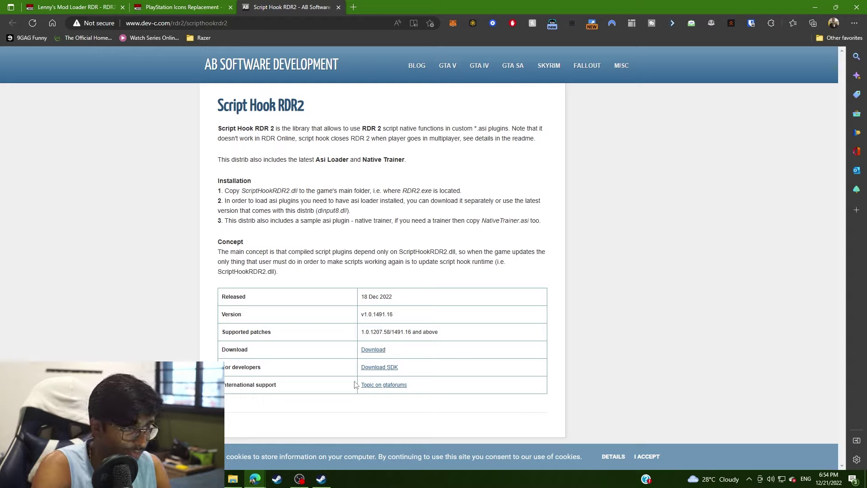
pyautogui.click(373, 349)
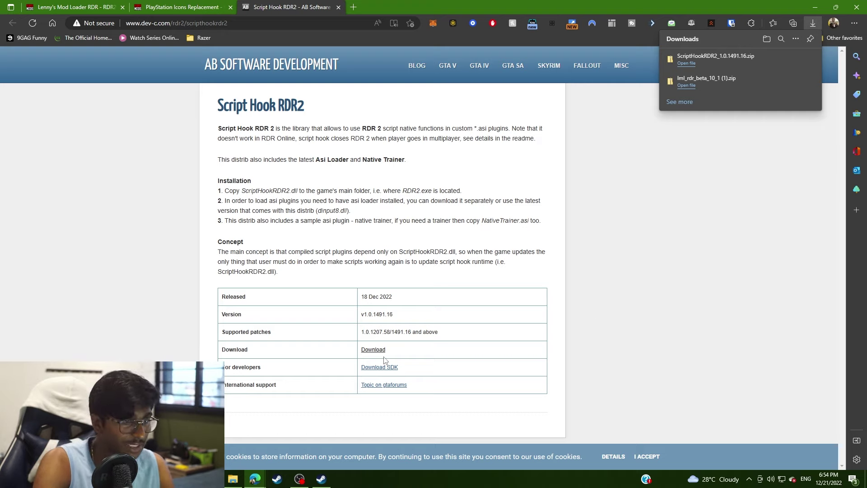
pyautogui.click(320, 482)
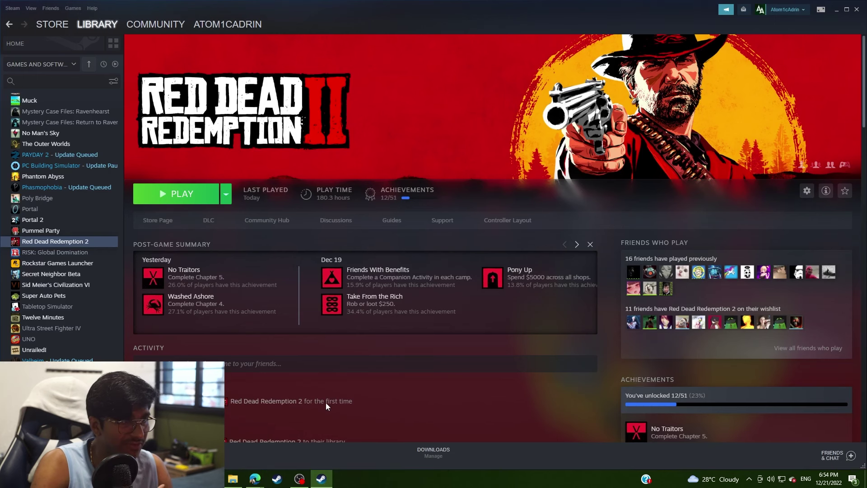
# - Browse Red Dead Redemption 2's local files from Properties and move the folder window right
pyautogui.rightClick(68, 245)
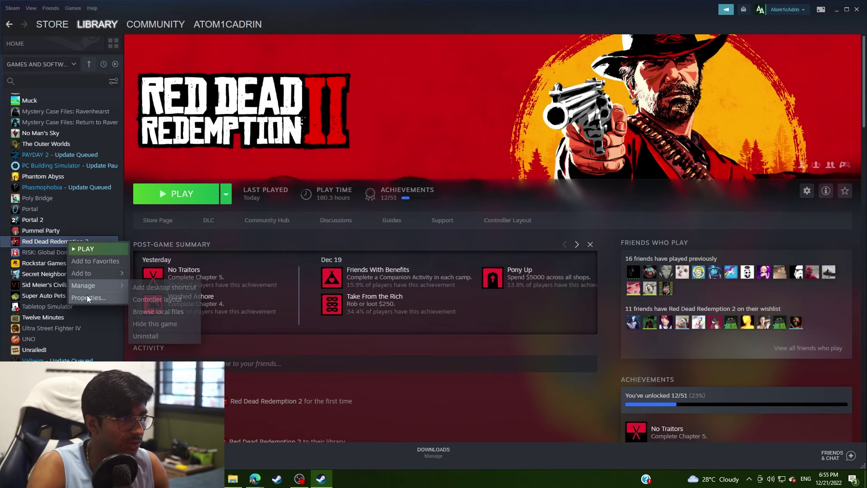
pyautogui.click(292, 141)
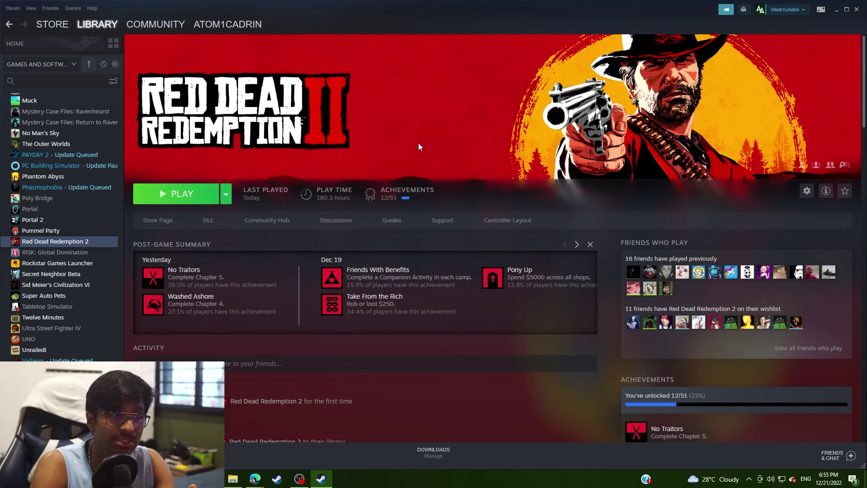
pyautogui.rightClick(67, 245)
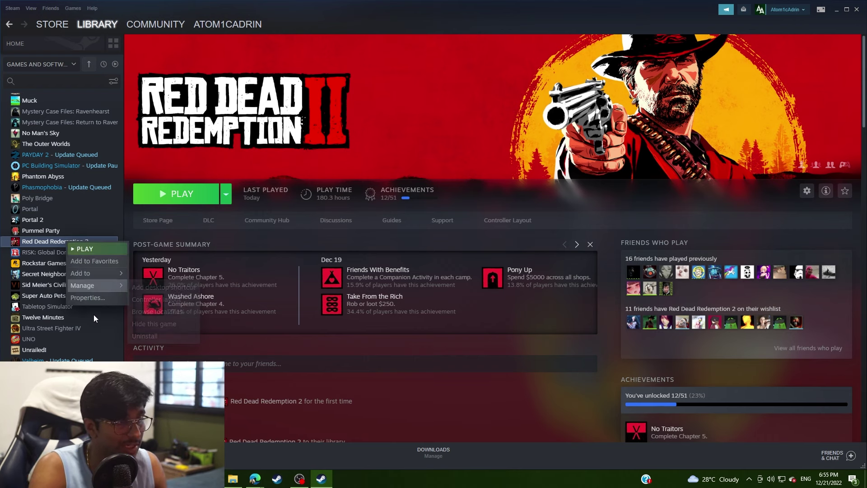
pyautogui.click(97, 298)
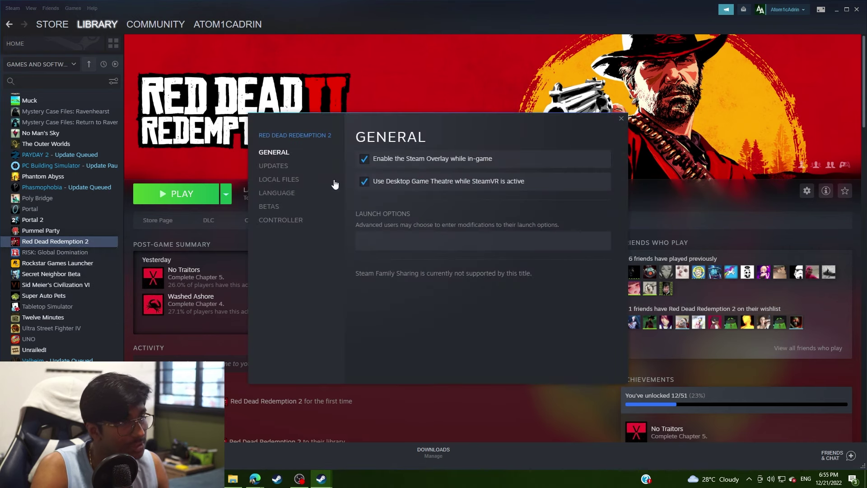
pyautogui.click(289, 185)
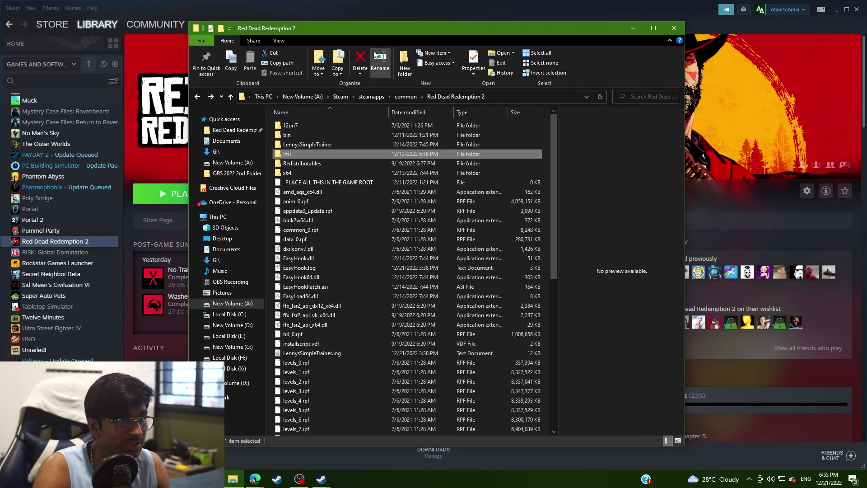
pyautogui.moveTo(380, 34)
pyautogui.mouseDown()
pyautogui.moveTo(676, 32)
pyautogui.moveTo(375, 30)
pyautogui.mouseUp()
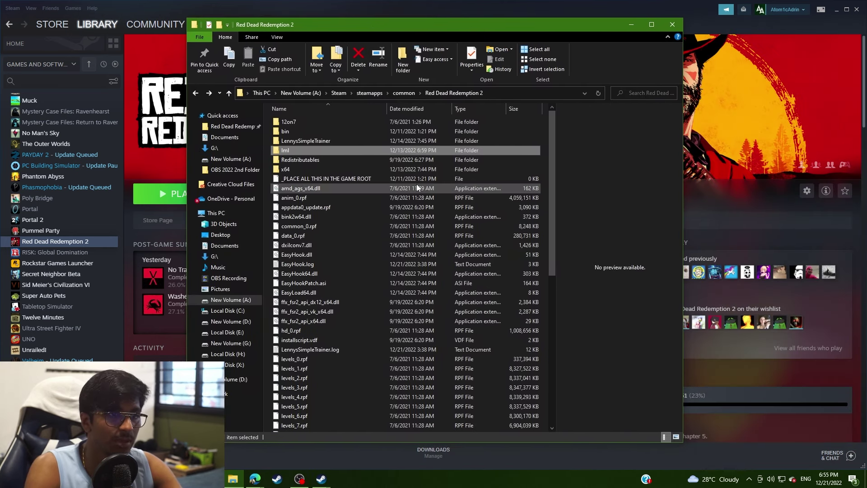
# - Bring the Script Hook RDR2 Edge window to the front
pyautogui.scroll(-6, 412, 185)
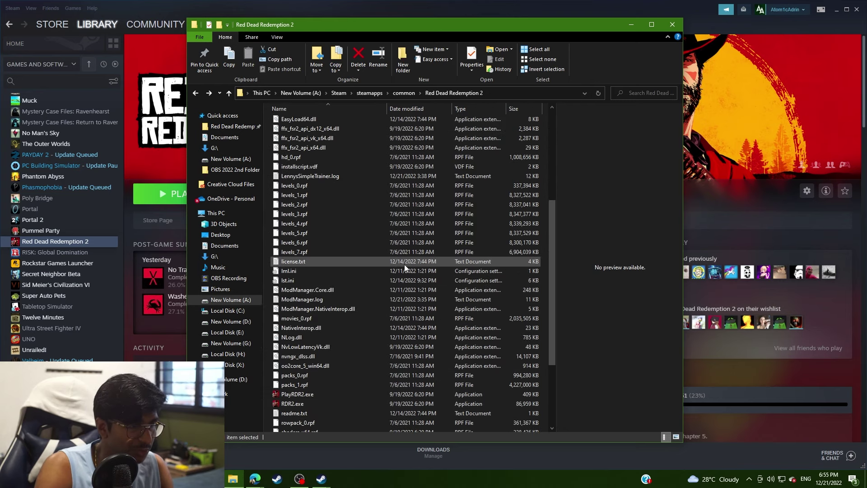
pyautogui.scroll(6, 405, 264)
pyautogui.scroll(-10, 402, 255)
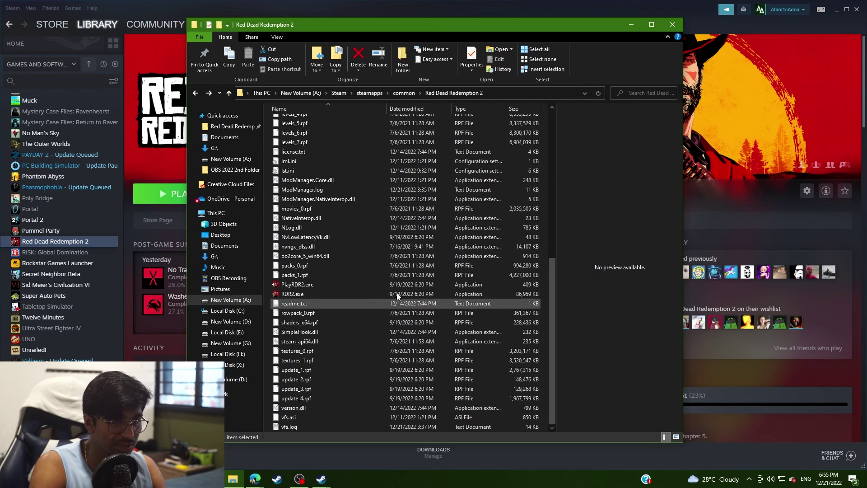
pyautogui.scroll(10, 396, 312)
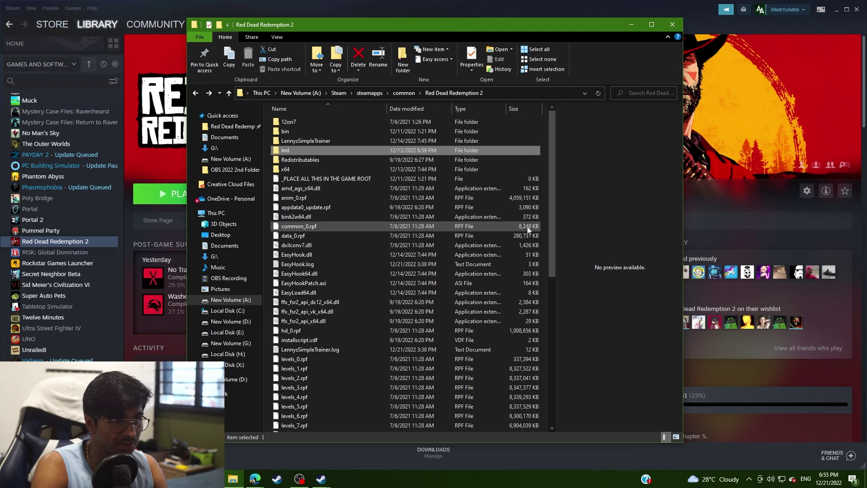
pyautogui.click(255, 479)
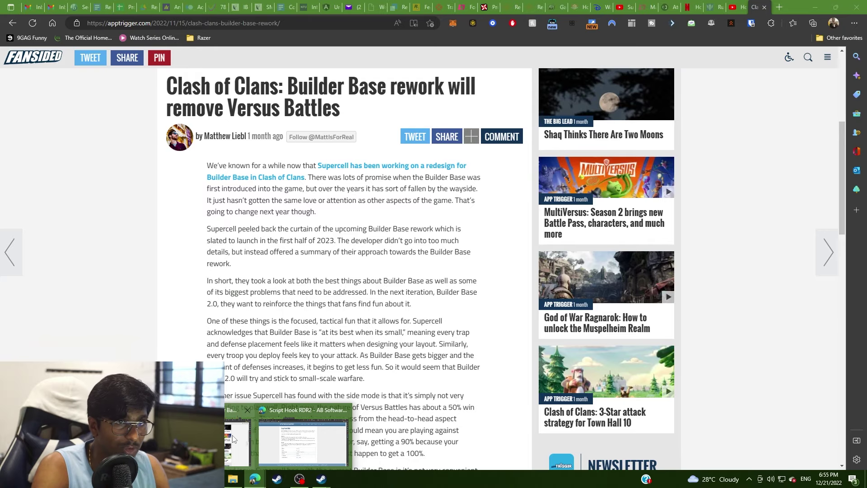
pyautogui.click(303, 441)
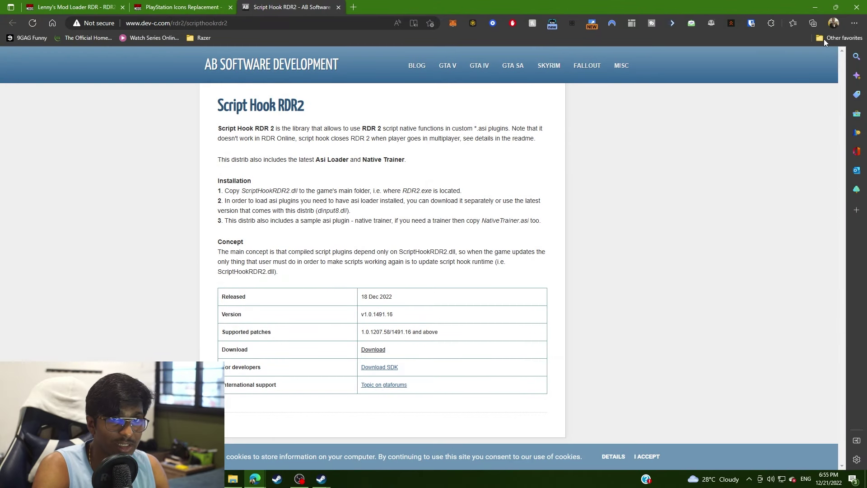
# - Reveal the mod loader zip from Edge's downloads and snap its folder beside the game folder
pyautogui.click(854, 23)
pyautogui.click(787, 140)
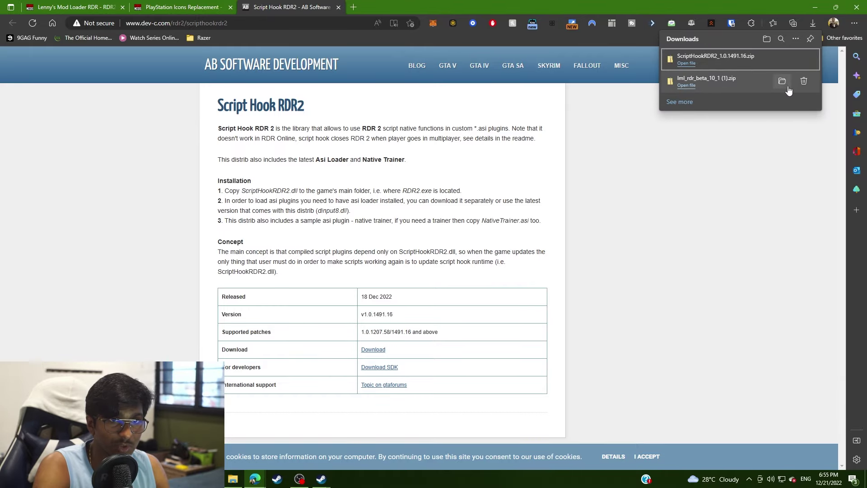
pyautogui.click(786, 86)
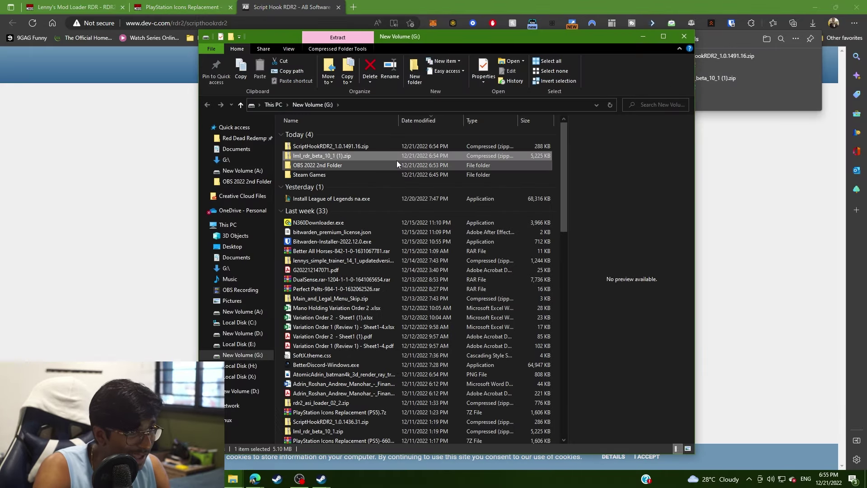
pyautogui.click(816, 7)
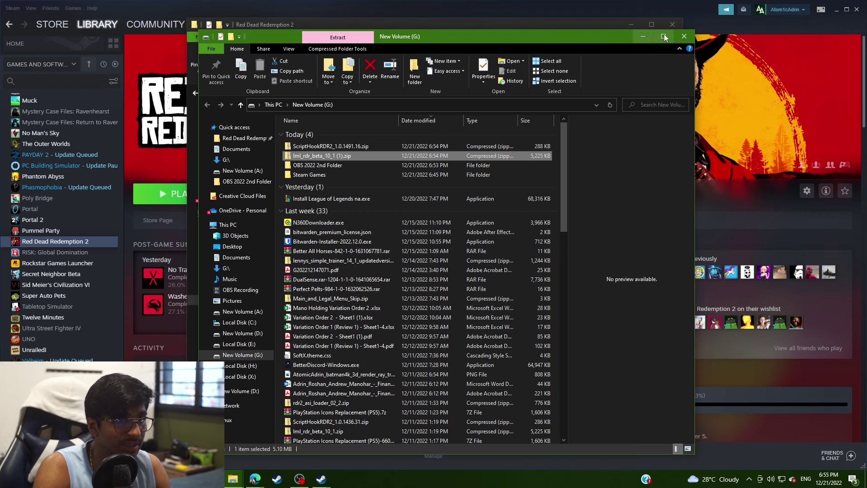
pyautogui.press('super+Right')
pyautogui.click(205, 153)
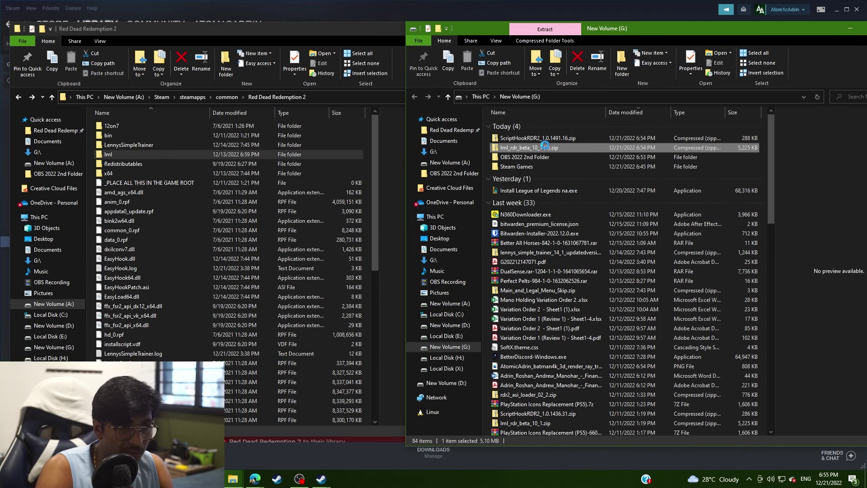
# - Extract the mod loader zip and select the seven files in its ModLoader folder
pyautogui.rightClick(545, 145)
pyautogui.click(568, 169)
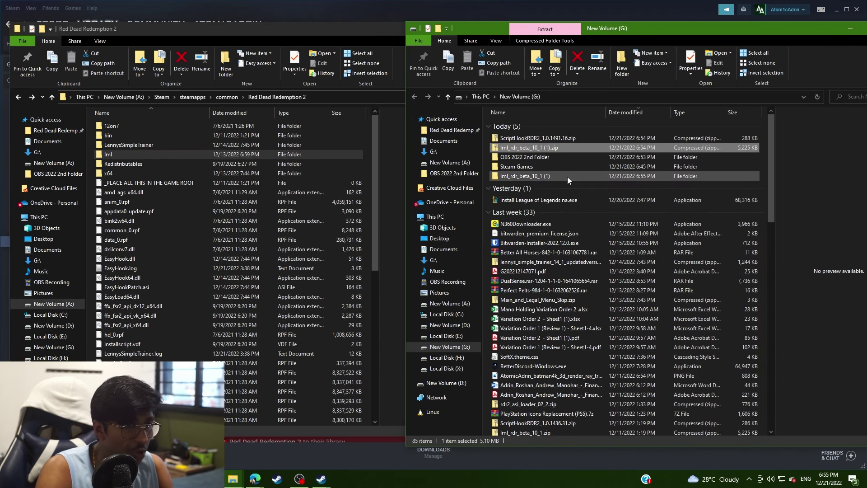
pyautogui.doubleClick(568, 177)
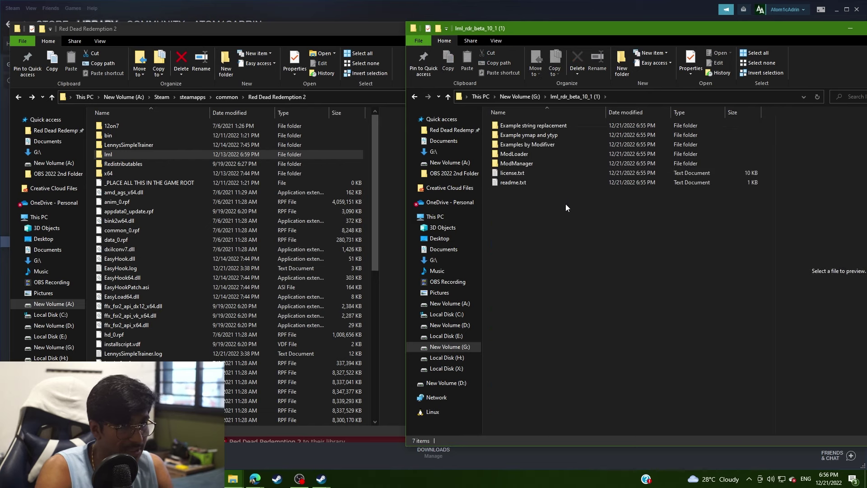
pyautogui.doubleClick(547, 154)
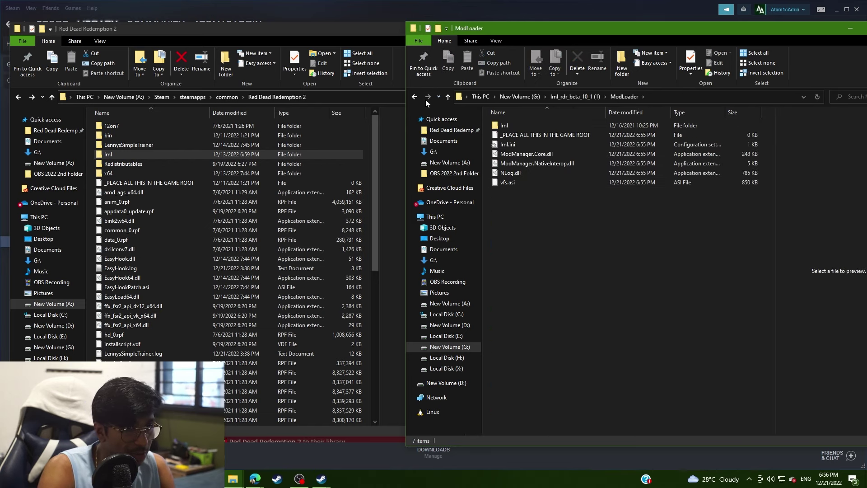
pyautogui.moveTo(542, 230); pyautogui.dragTo(544, 122)
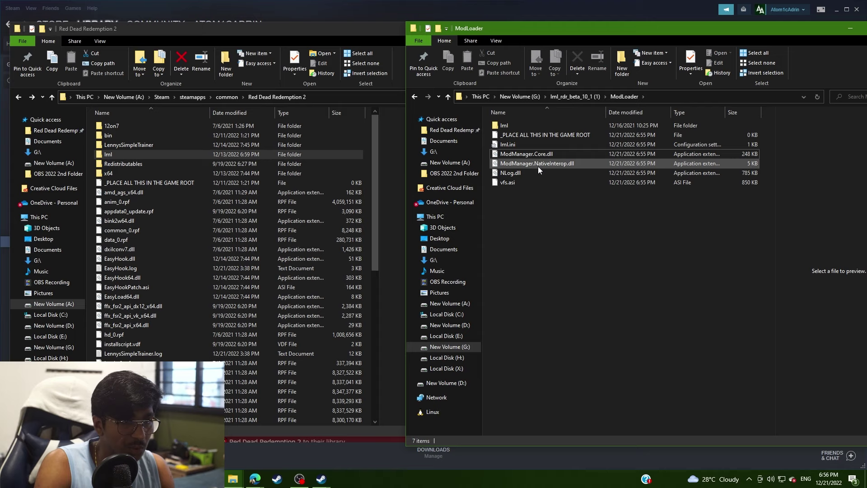
# - Compare the download's lml subfolder with the game's existing lml folder, then go back up
pyautogui.doubleClick(548, 127)
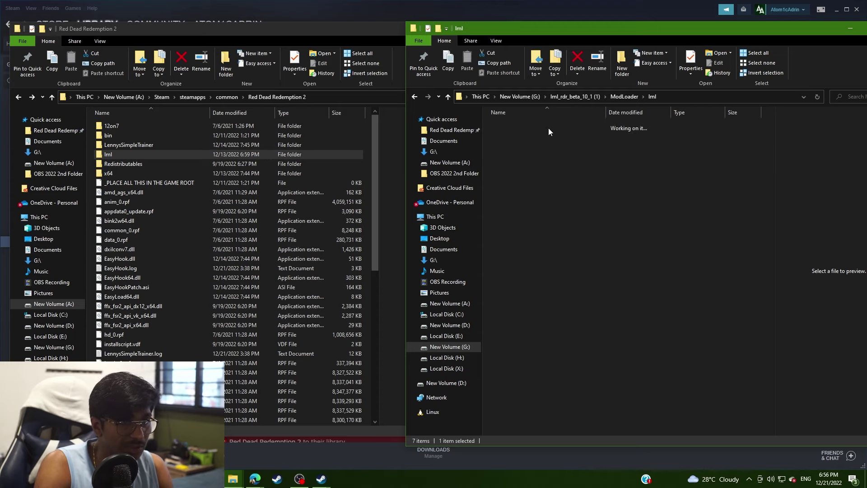
pyautogui.click(416, 96)
pyautogui.doubleClick(154, 155)
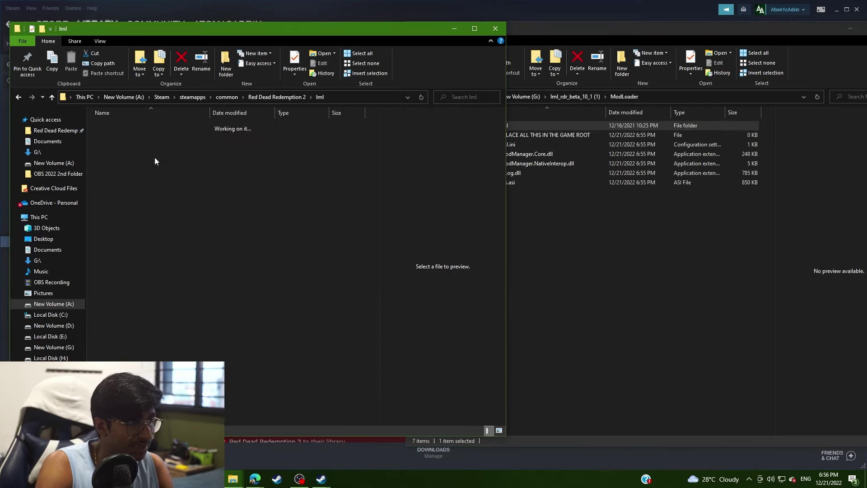
pyautogui.click(18, 97)
pyautogui.click(490, 219)
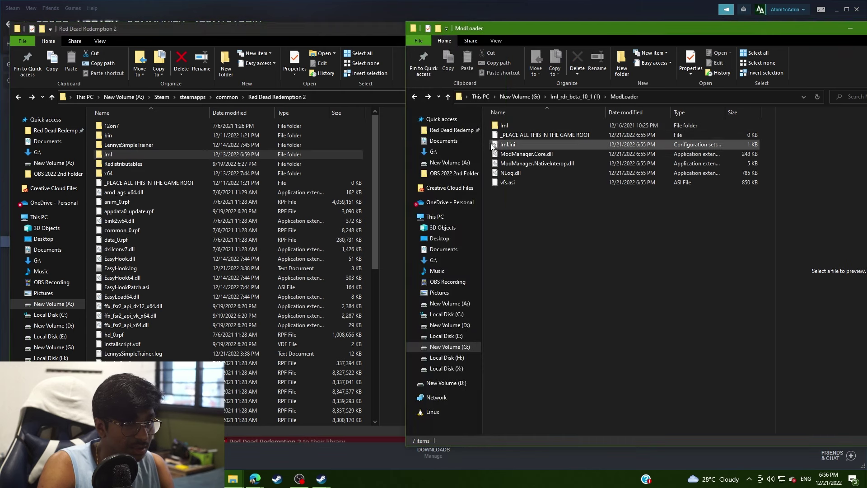
pyautogui.click(414, 96)
# - Try copying ModManager into the game's lml folder, then return to the game folder
pyautogui.click(520, 164)
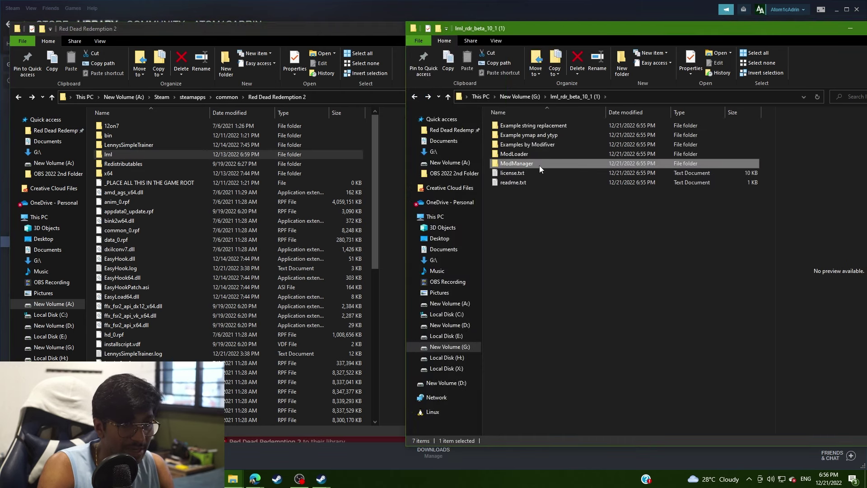
pyautogui.doubleClick(235, 156)
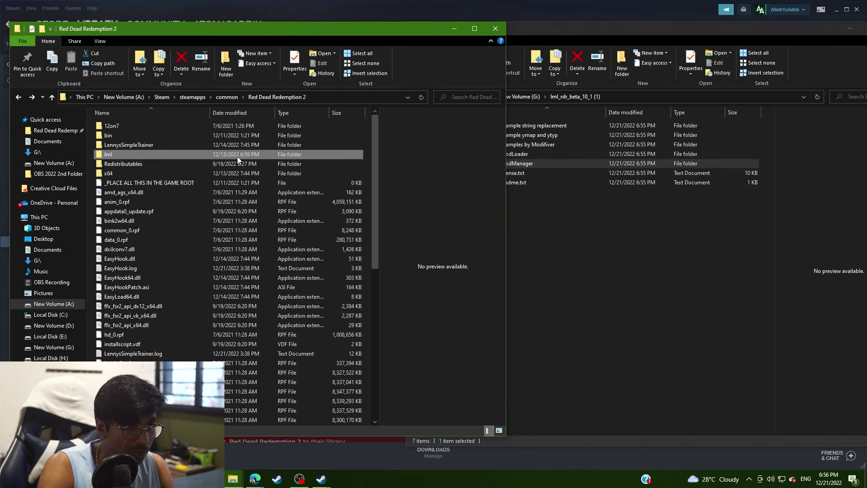
pyautogui.click(560, 164)
pyautogui.moveTo(576, 163); pyautogui.dragTo(576, 187)
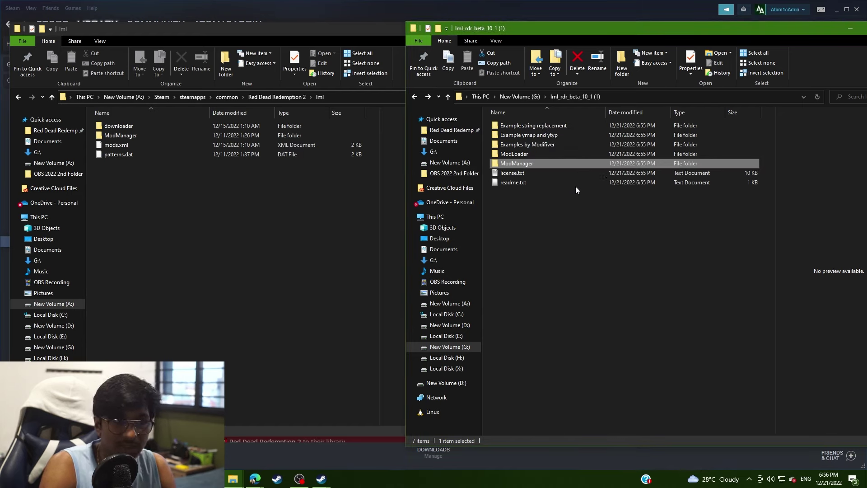
pyautogui.doubleClick(562, 164)
pyautogui.press('BackSpace')
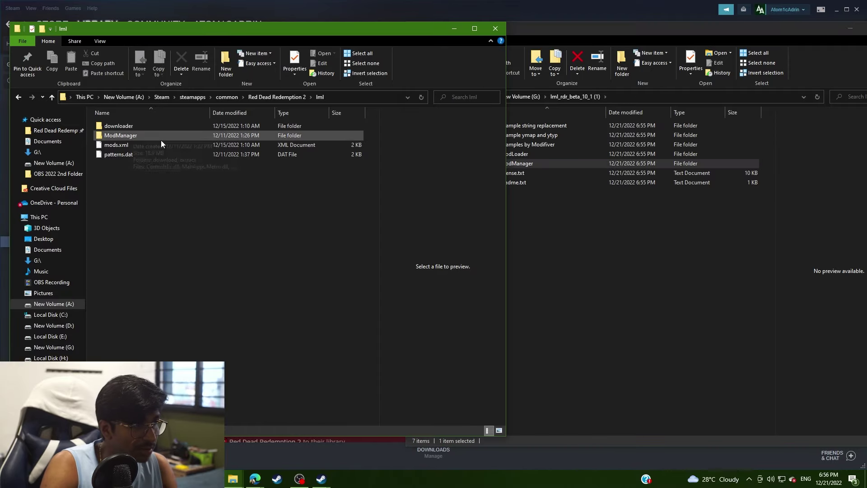
pyautogui.click(19, 97)
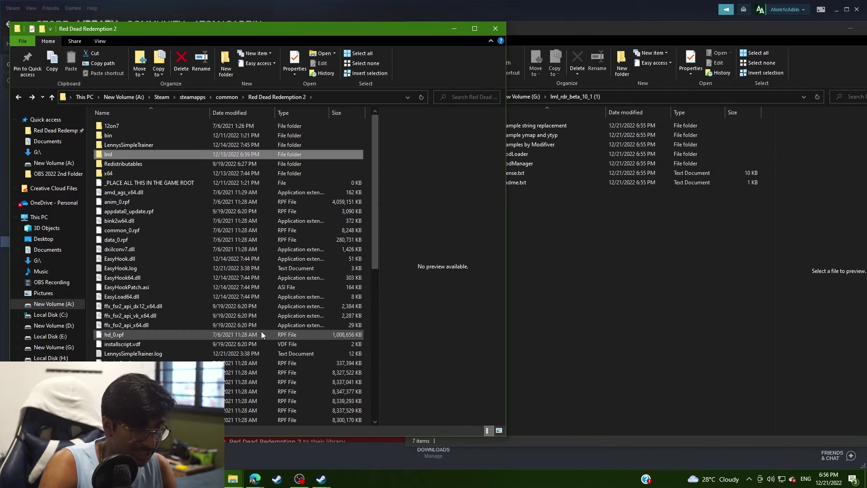
# - Locate ScriptHookRDR2_1.0.1491.16.zip via Edge's downloads and extract it to the suggested folder
pyautogui.moveTo(234, 478)
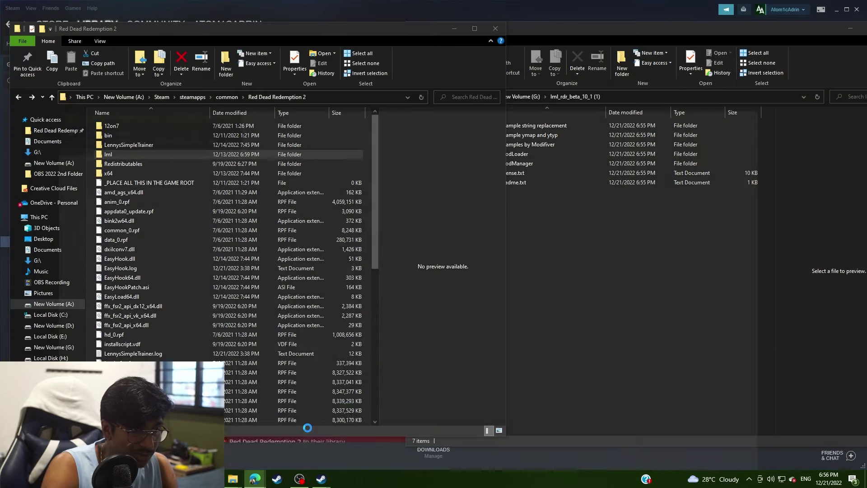
pyautogui.click(255, 479)
pyautogui.click(855, 23)
pyautogui.click(768, 143)
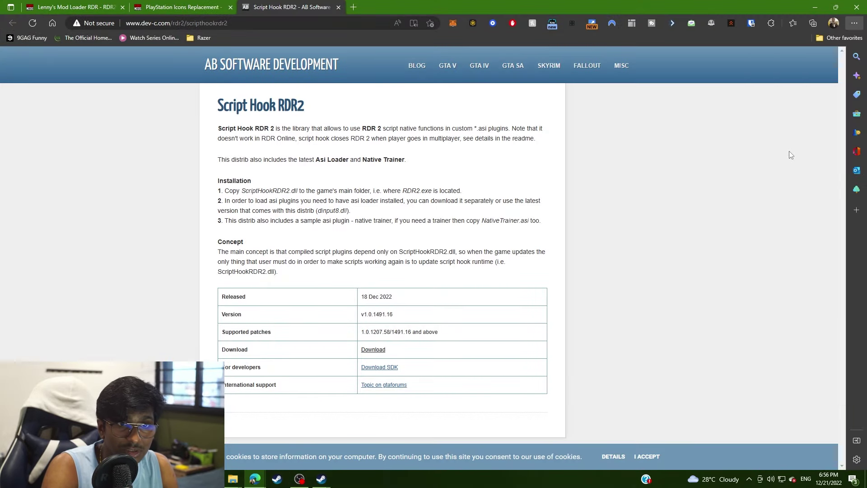
pyautogui.click(782, 60)
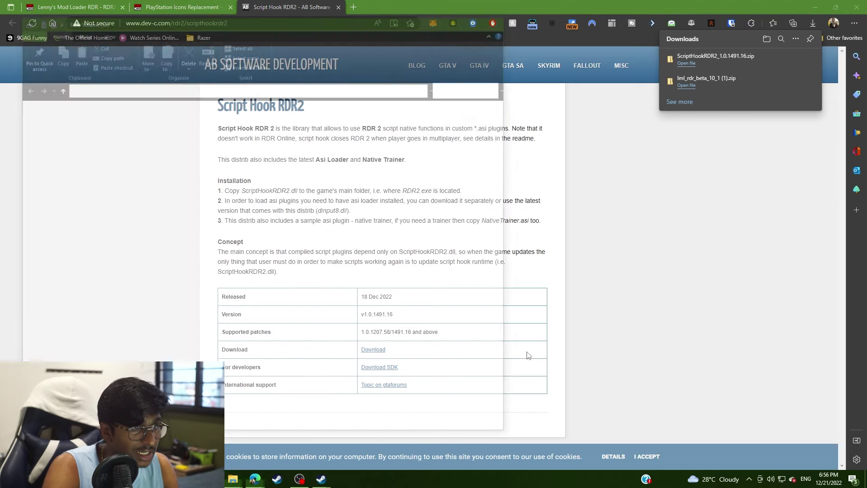
pyautogui.rightClick(243, 128)
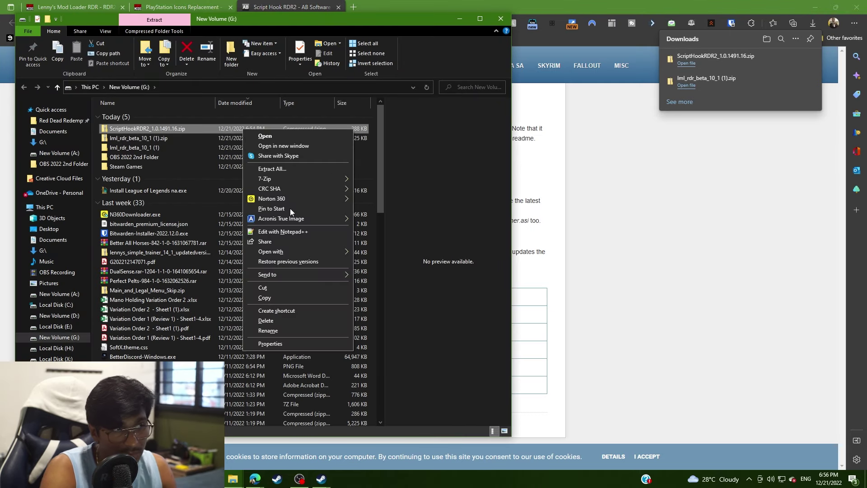
pyautogui.click(302, 172)
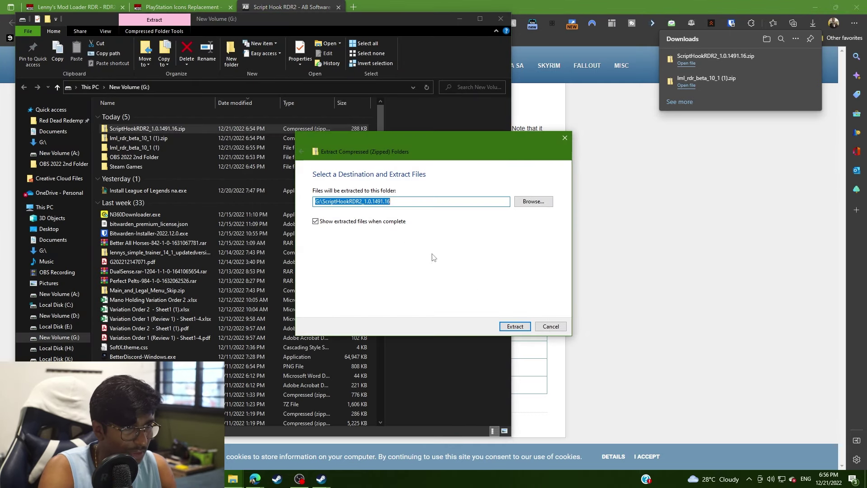
pyautogui.click(516, 326)
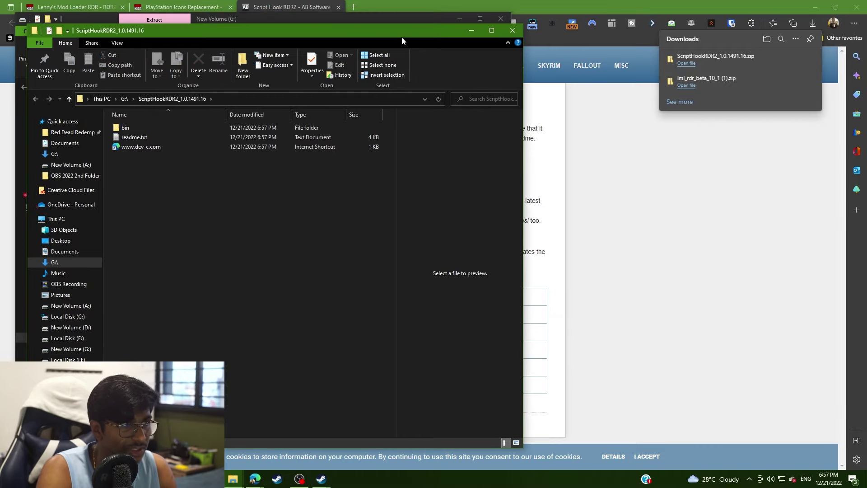
# - Arrange the extracted Script Hook window at full height beside the game folder, closing the G: window
pyautogui.moveTo(403, 37); pyautogui.dragTo(580, 71)
pyautogui.click(501, 18)
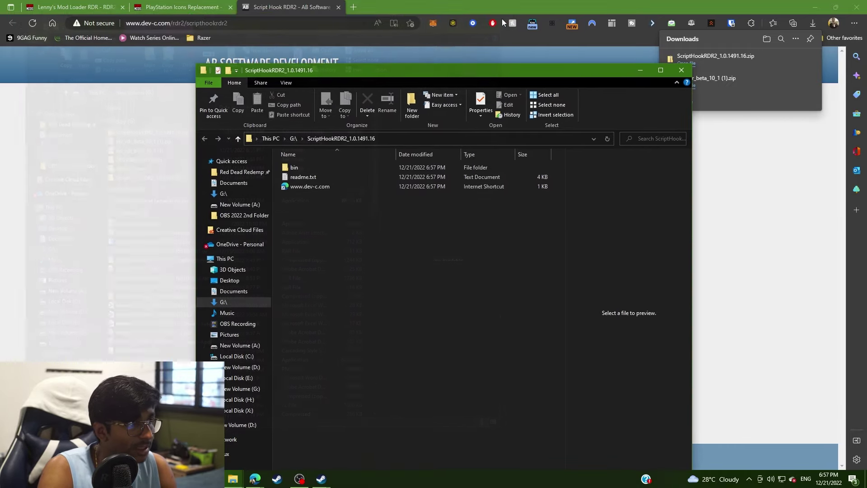
pyautogui.click(816, 7)
pyautogui.moveTo(484, 65); pyautogui.dragTo(605, 26)
# - Try copying the bin folder into the game folder and check the game's bin folder
pyautogui.click(512, 123)
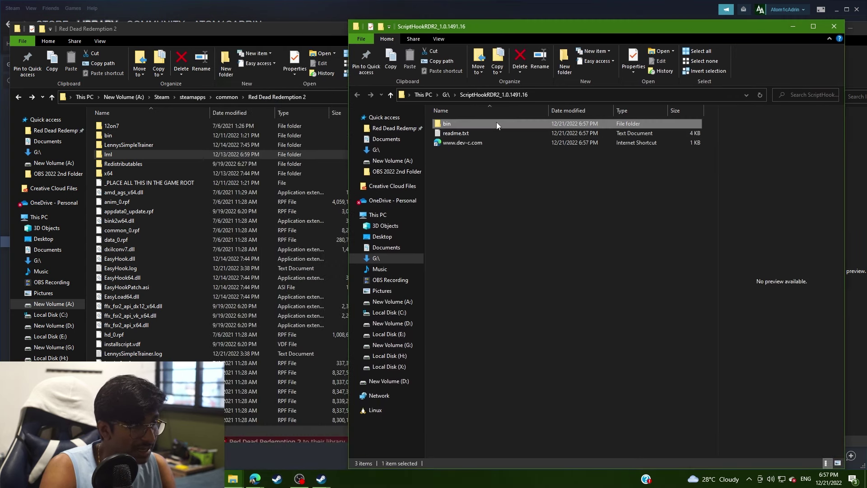
pyautogui.moveTo(497, 123); pyautogui.dragTo(528, 215)
pyautogui.scroll(-5, 223, 254)
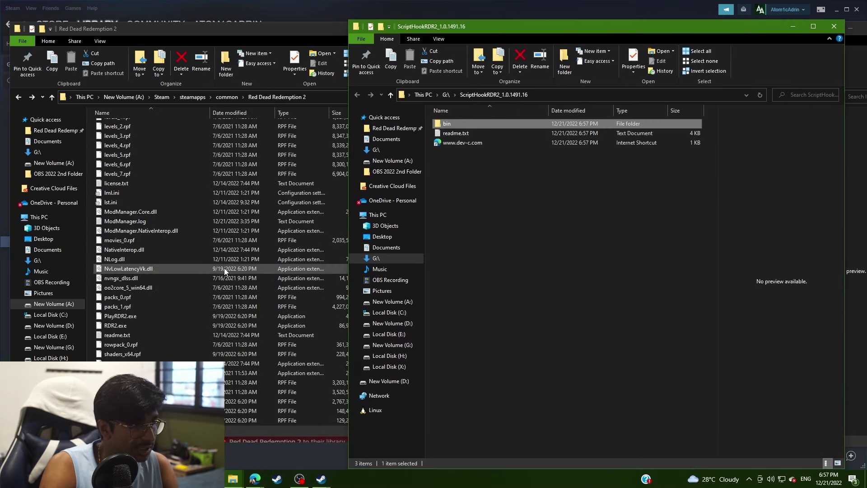
pyautogui.scroll(5, 226, 272)
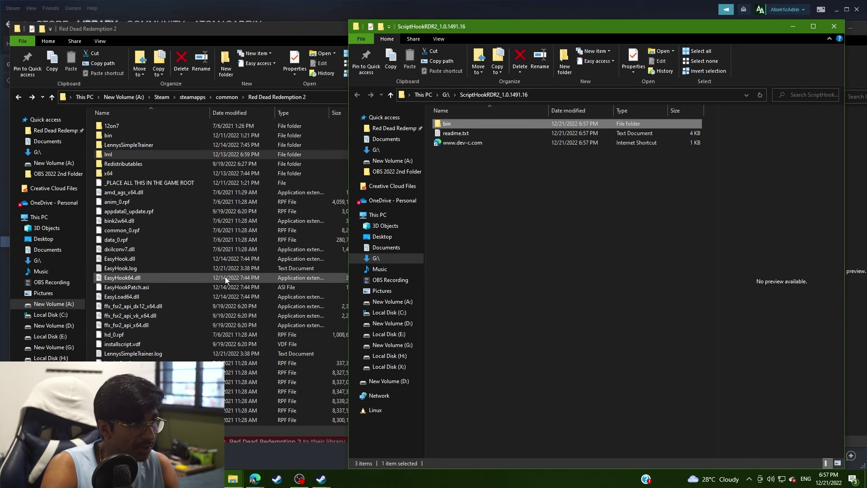
pyautogui.doubleClick(131, 133)
pyautogui.hotkey('alt', 'Left')
pyautogui.click(497, 133)
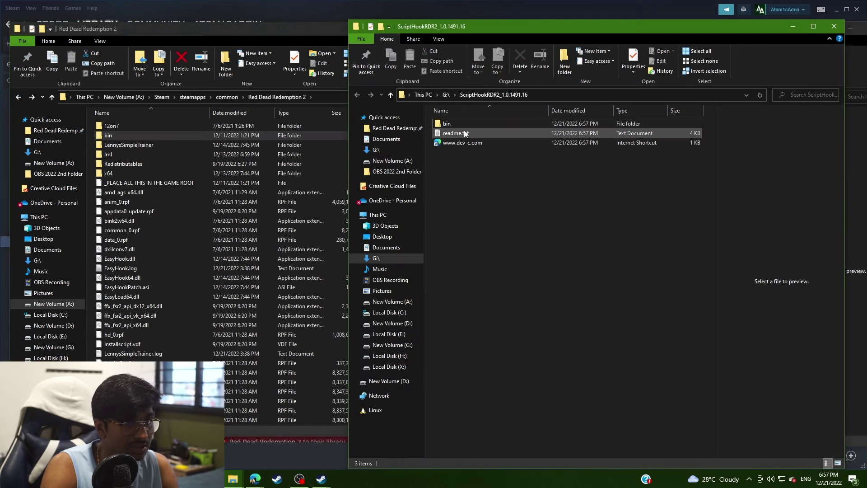
# - Select then deselect the extracted Script Hook files and close that window
pyautogui.moveTo(468, 123); pyautogui.dragTo(560, 124)
pyautogui.click(576, 183)
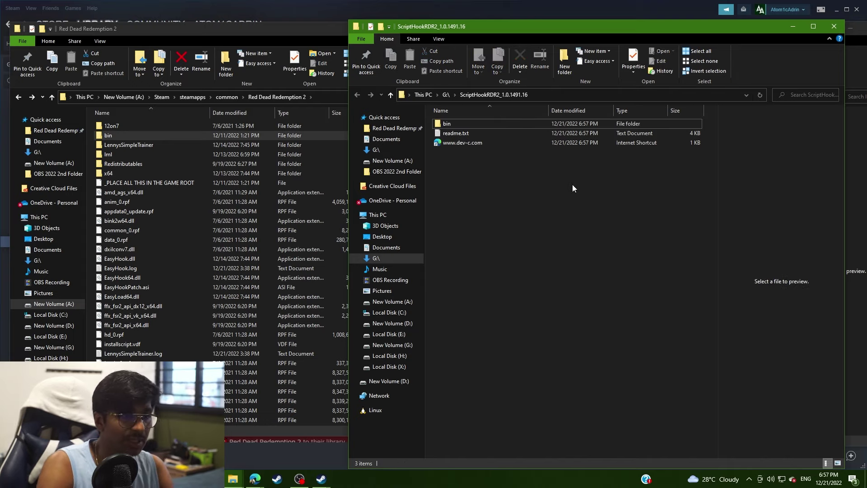
pyautogui.click(834, 26)
# - Open the game's lml\ModManager folder and launch ModManager.UI.exe
pyautogui.click(601, 275)
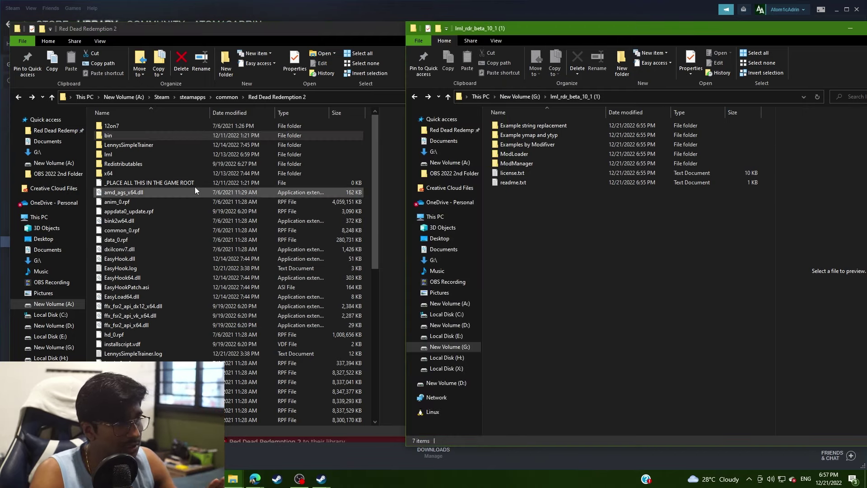
pyautogui.doubleClick(174, 158)
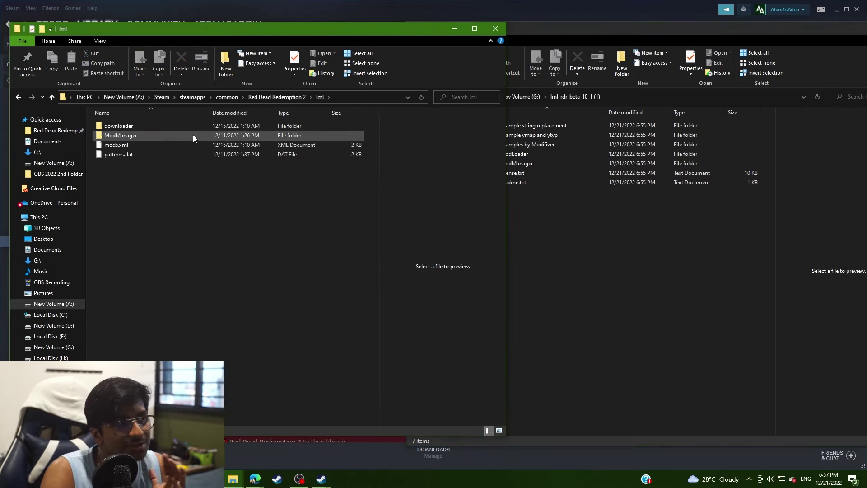
pyautogui.doubleClick(193, 135)
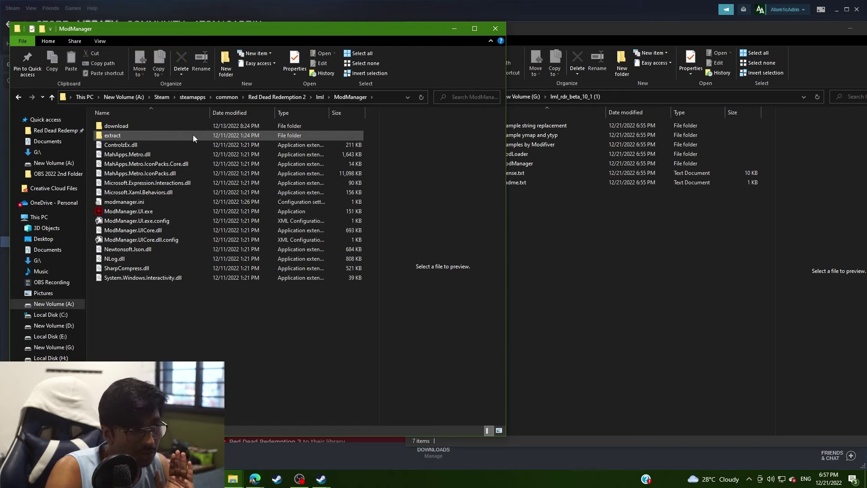
pyautogui.click(158, 212)
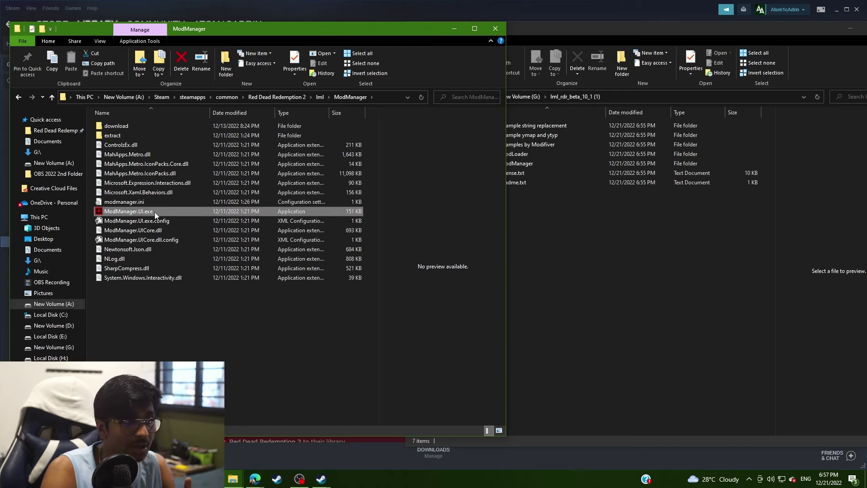
pyautogui.rightClick(166, 212)
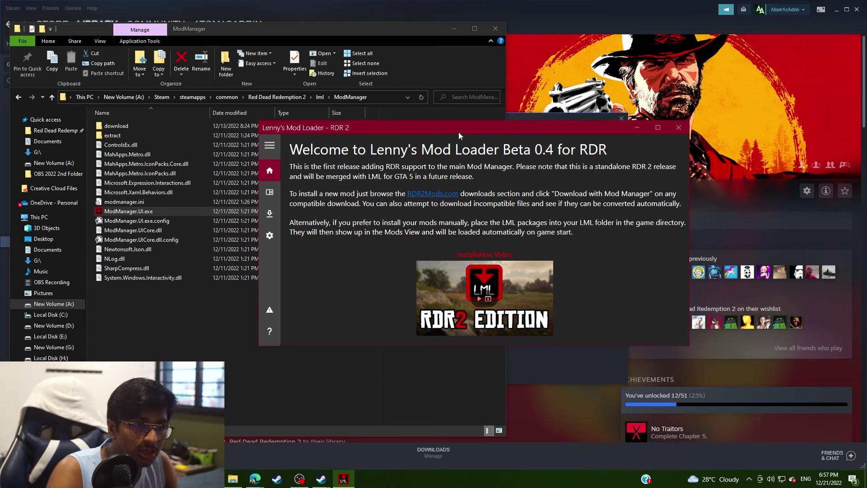
# - Enable the PS Buttons Dualsense mod with overwrite in the installed mods list
pyautogui.click(270, 192)
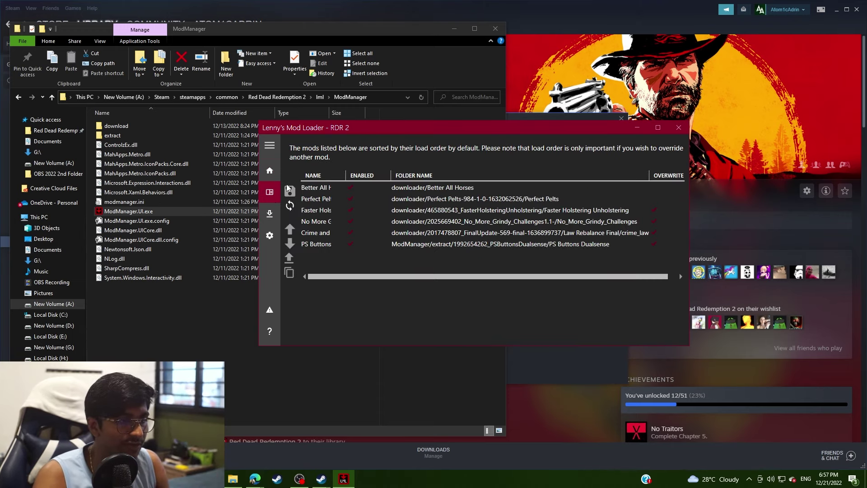
pyautogui.moveTo(334, 278); pyautogui.dragTo(343, 279)
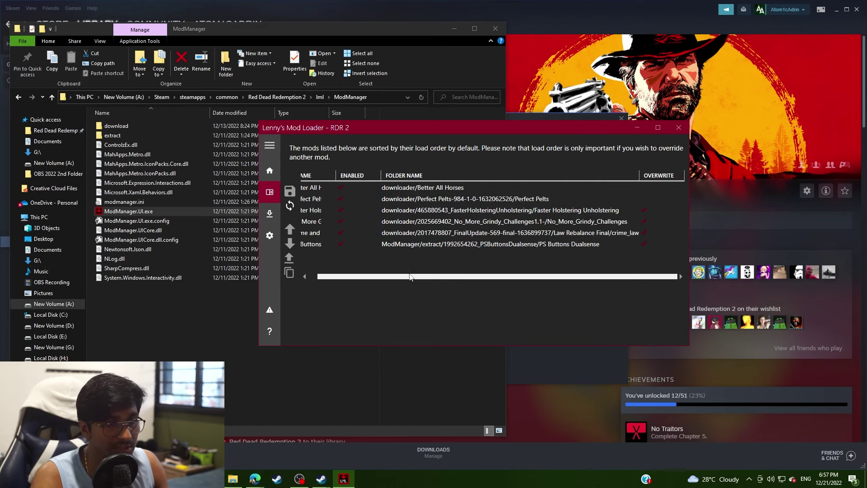
pyautogui.click(323, 231)
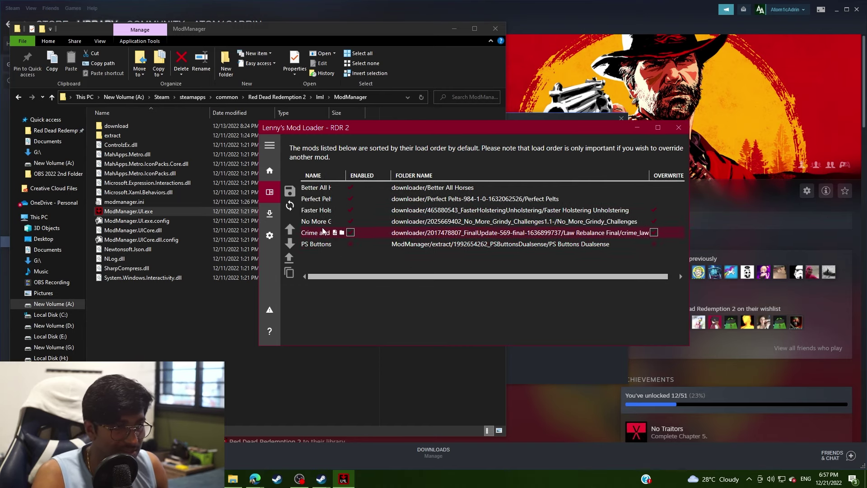
pyautogui.click(351, 244)
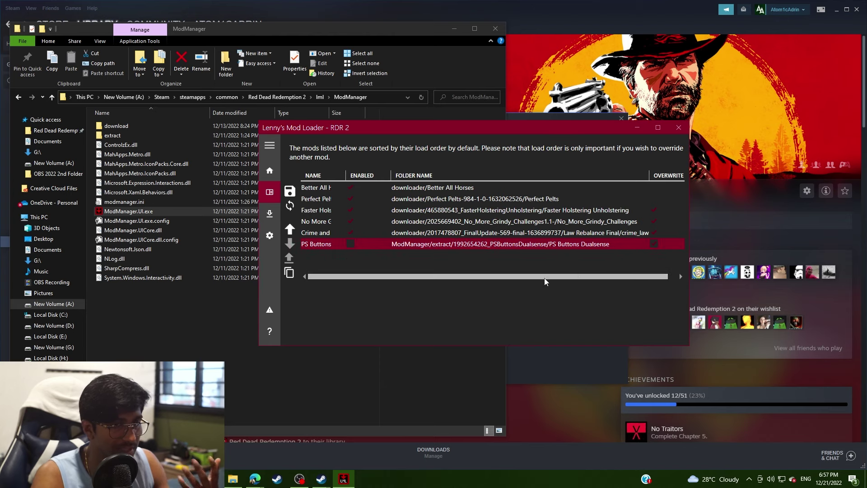
pyautogui.click(656, 243)
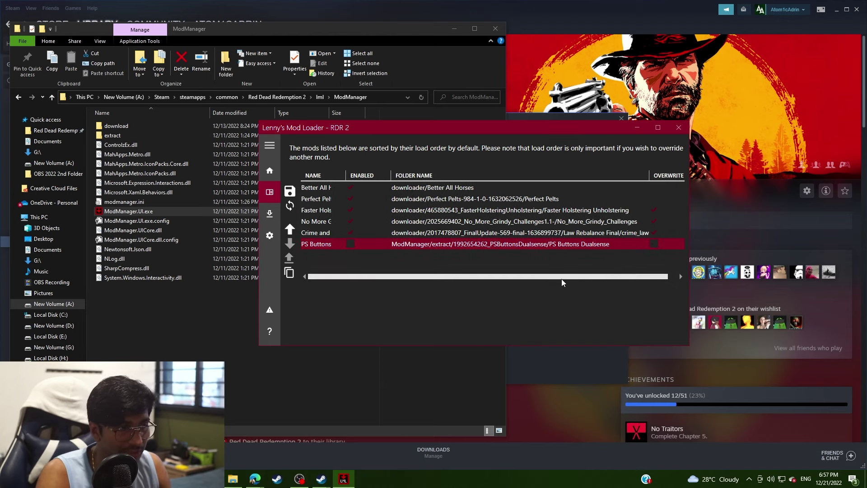
# - Return to the mod loader's welcome page and switch to the Edge browser
pyautogui.click(270, 236)
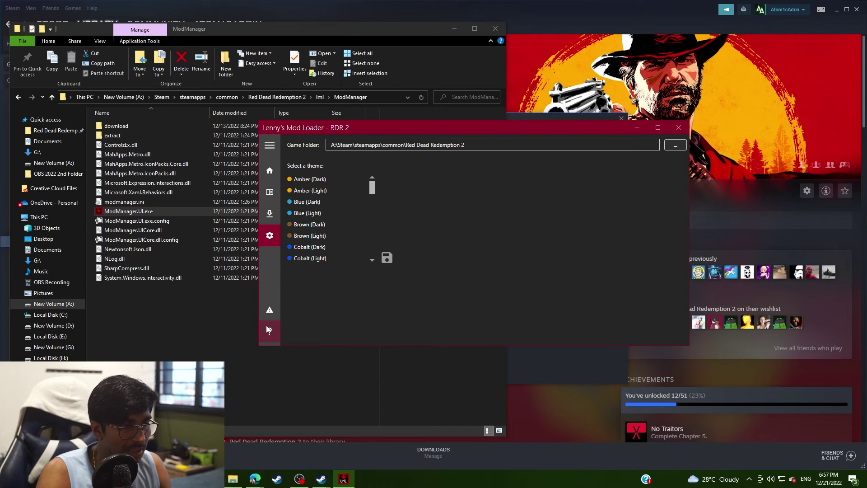
pyautogui.click(270, 192)
pyautogui.click(268, 171)
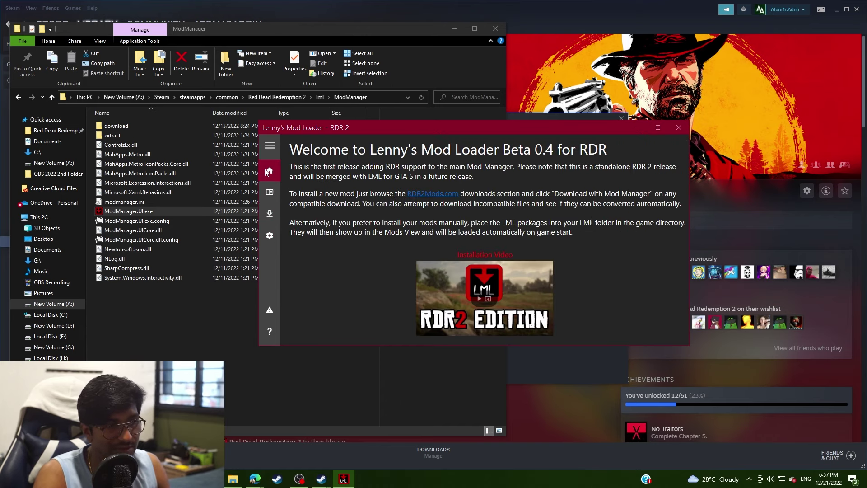
pyautogui.click(255, 478)
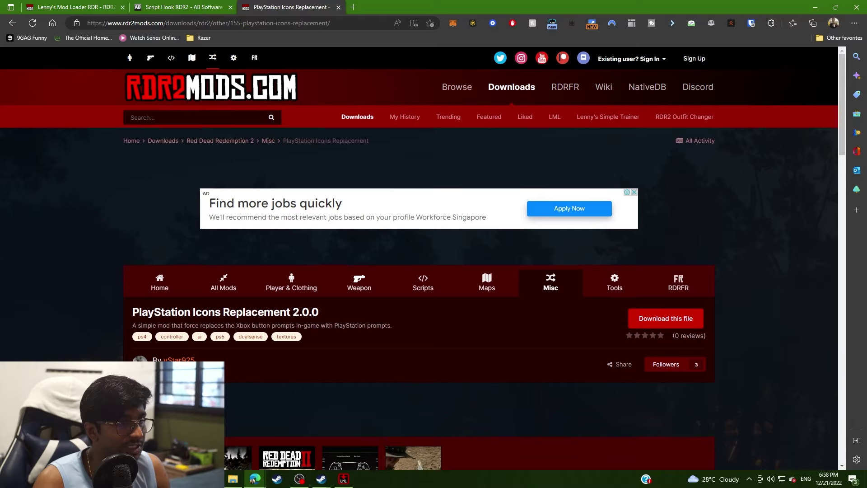
# - Browse the mod's enlarged screenshots, including the DualSense controls image
pyautogui.scroll(-6, 68, 341)
pyautogui.scroll(1, 61, 304)
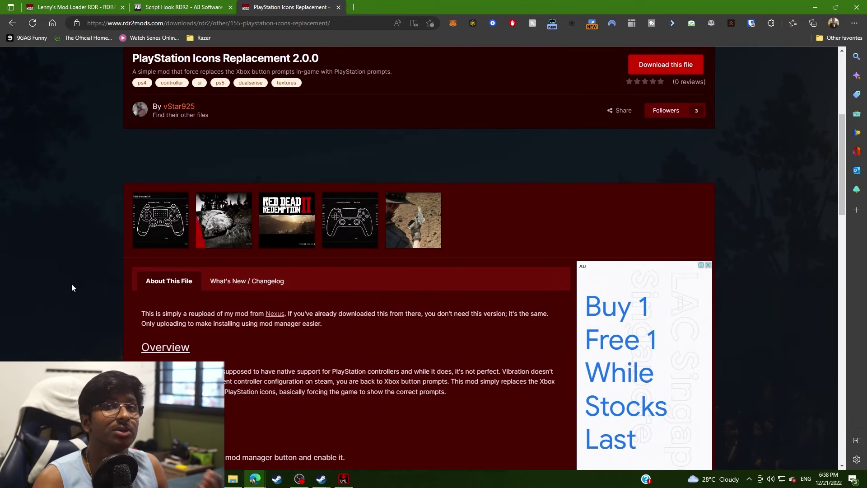
pyautogui.click(153, 232)
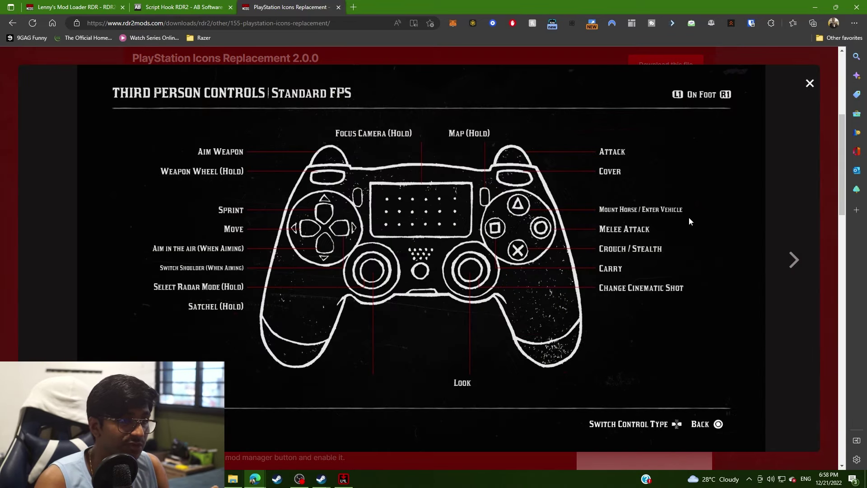
pyautogui.click(794, 260)
pyautogui.click(794, 257)
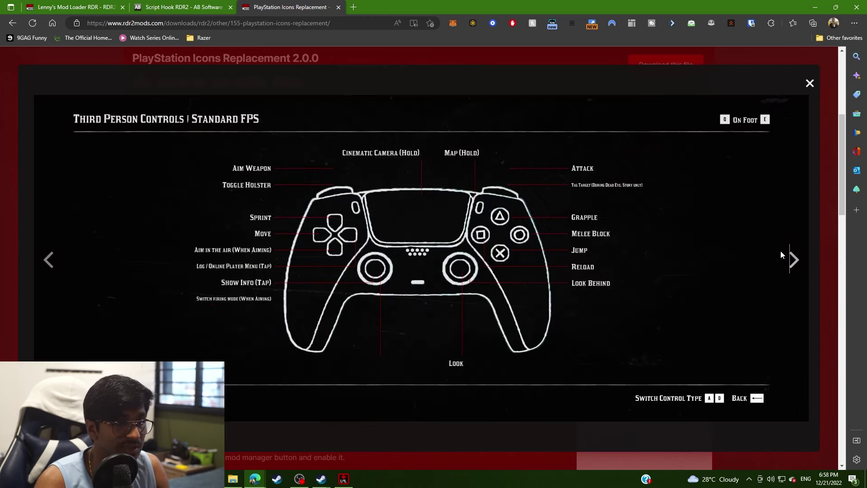
pyautogui.click(808, 83)
# - Start a Download with LML of the PS5 .7z version of the icons
pyautogui.scroll(-6, 410, 221)
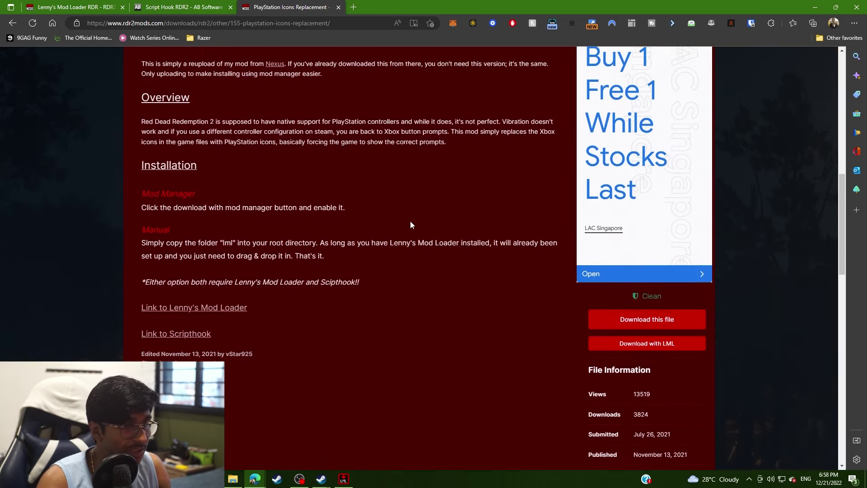
pyautogui.scroll(1, 386, 318)
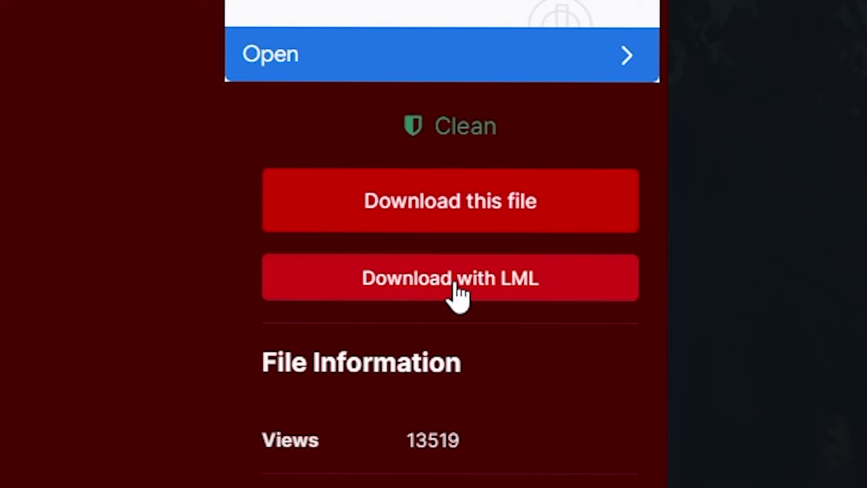
pyautogui.click(456, 286)
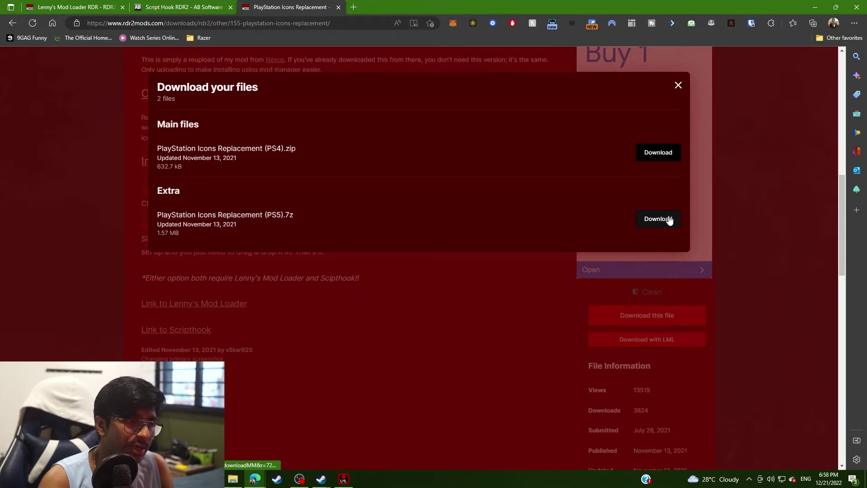
pyautogui.click(670, 220)
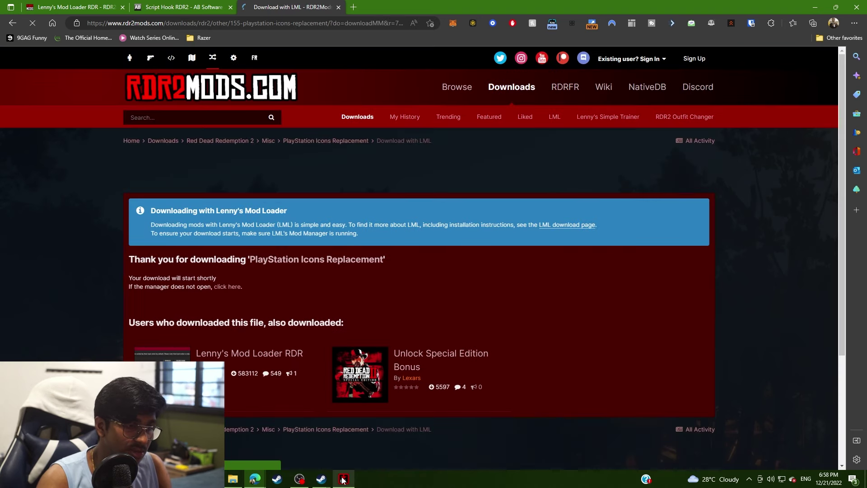
# - Install the download from the mod loader's Downloads list, allowing it past Norton
pyautogui.moveTo(344, 479)
pyautogui.click(352, 437)
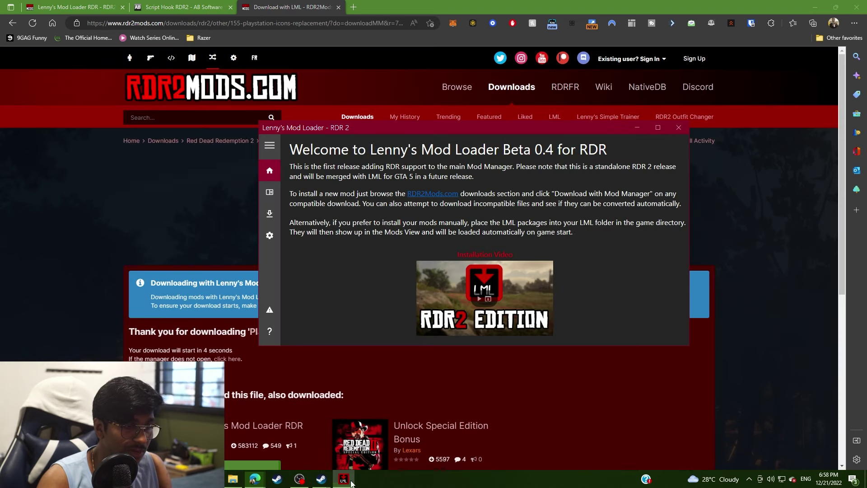
pyautogui.click(271, 212)
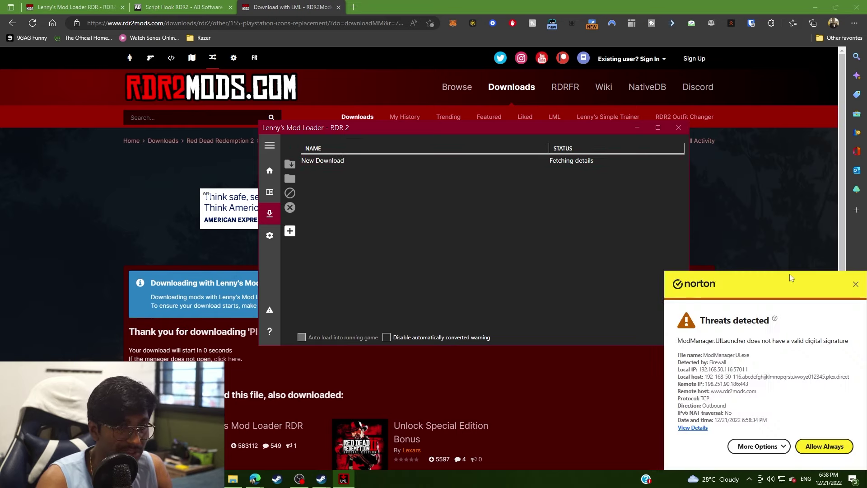
pyautogui.click(824, 447)
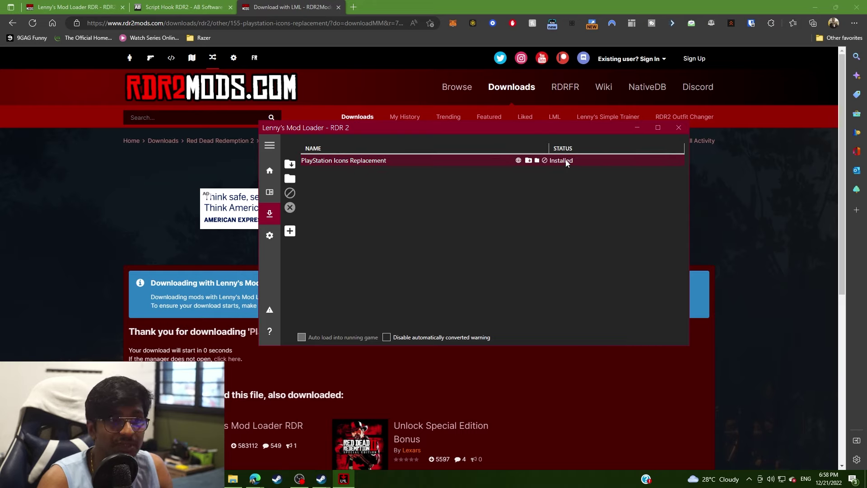
# - Disable the extracted PS Buttons Dualsense copy and enable the newly installed one
pyautogui.click(270, 170)
pyautogui.click(271, 197)
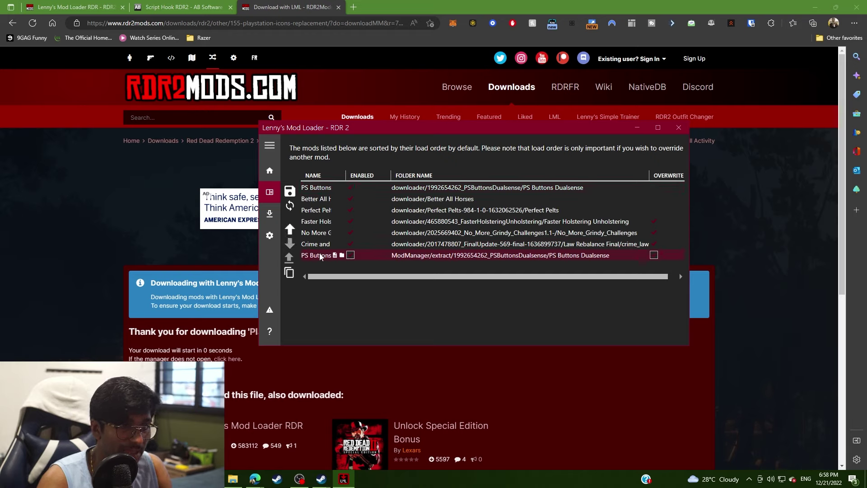
pyautogui.click(547, 255)
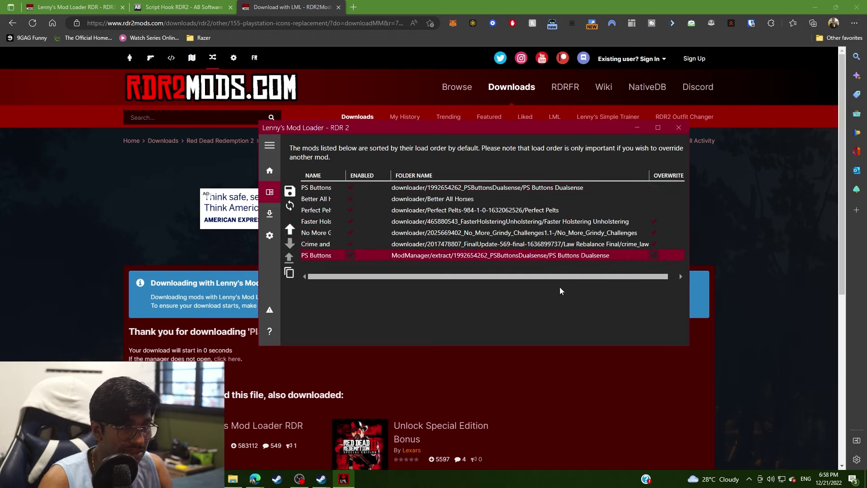
pyautogui.click(352, 256)
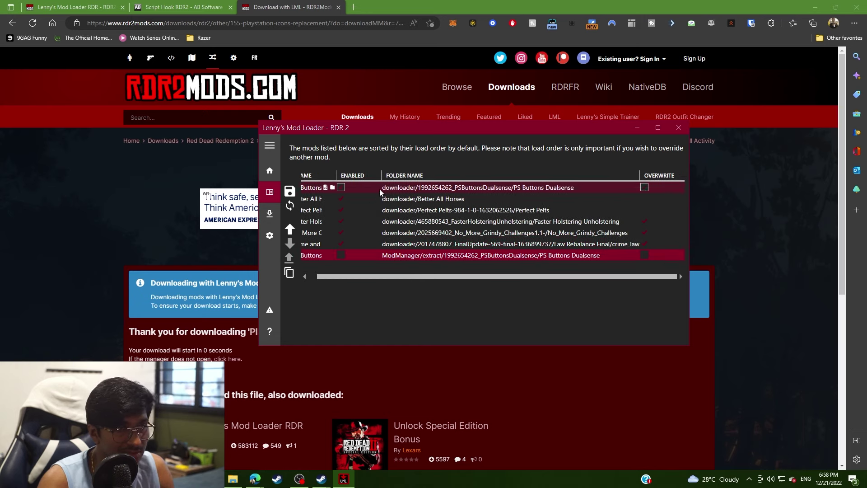
pyautogui.click(645, 187)
pyautogui.moveTo(561, 277); pyautogui.dragTo(513, 285)
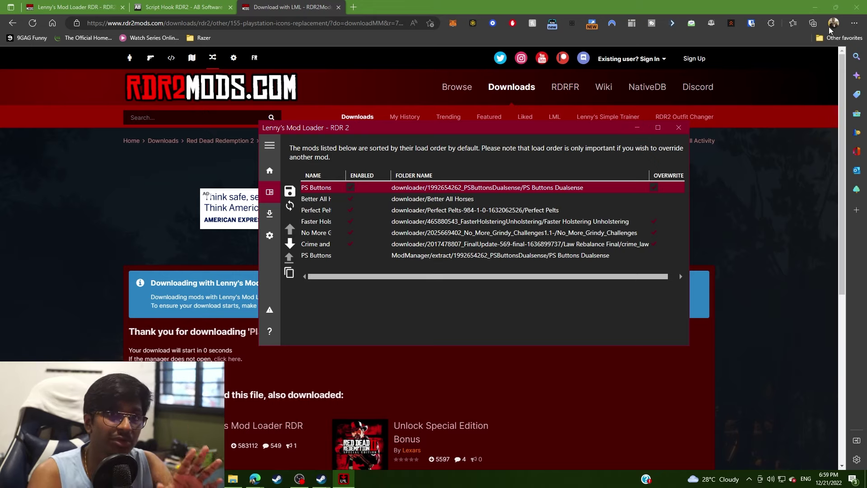
# - Minimize Edge, close File Explorer, and play Red Dead Redemption 2 from Steam
pyautogui.click(816, 7)
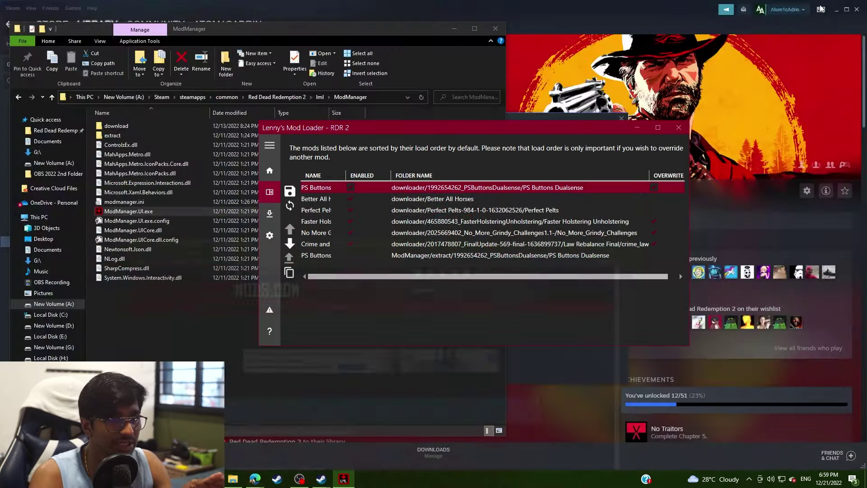
pyautogui.click(497, 27)
pyautogui.click(527, 115)
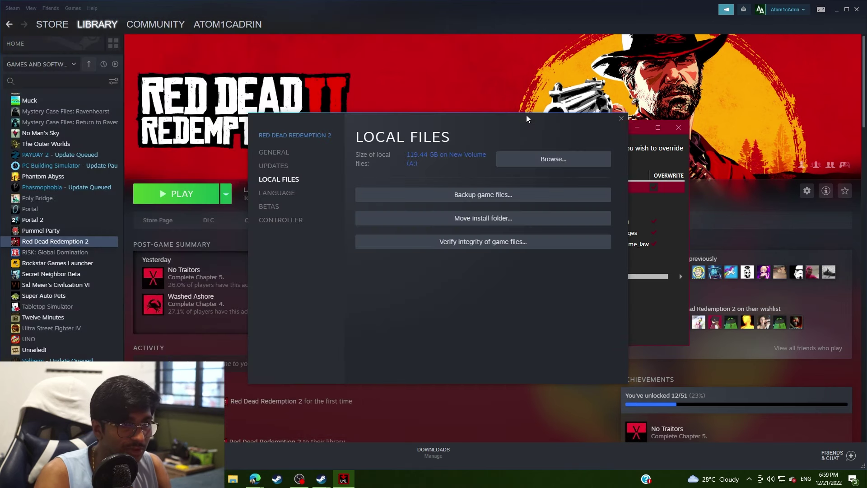
pyautogui.click(622, 119)
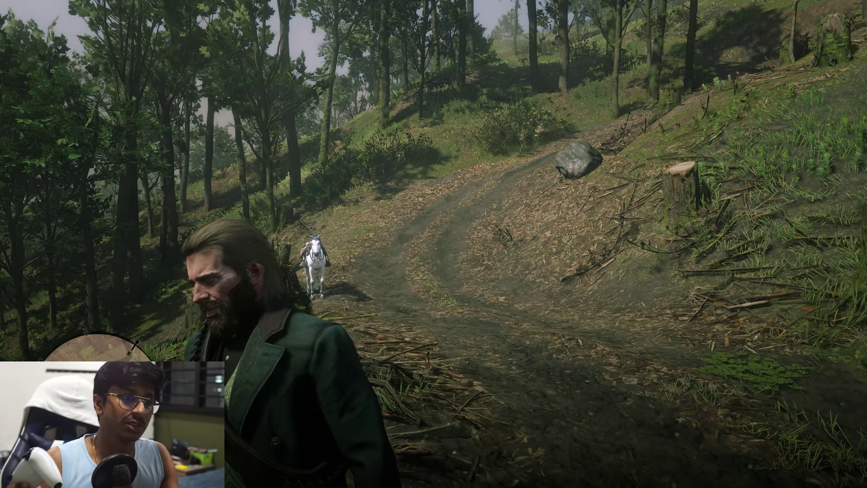
# - Pause, move through the menu, resume, then pause again to show PlayStation cross and circle prompts
pyautogui.press('Escape')
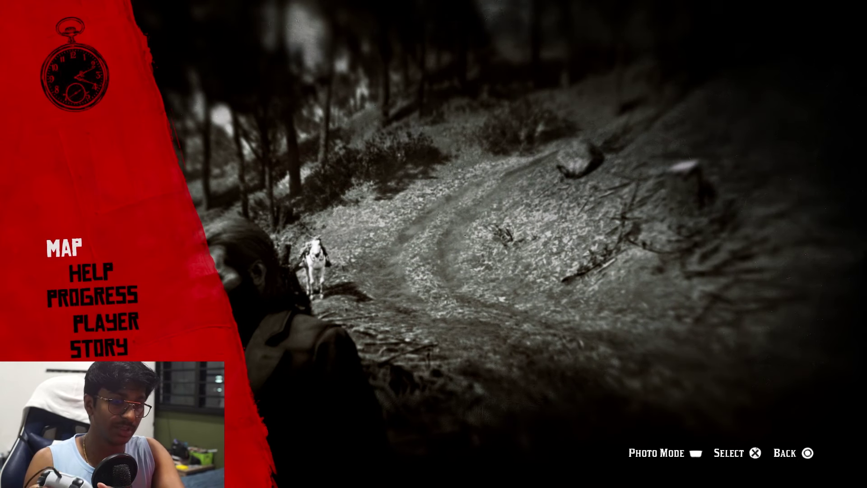
pyautogui.press('Down')
pyautogui.press('Down')
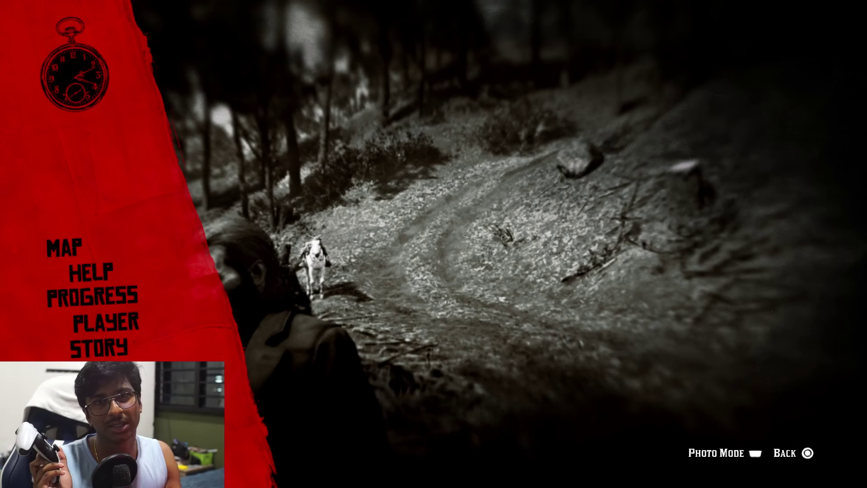
pyautogui.press('Down')
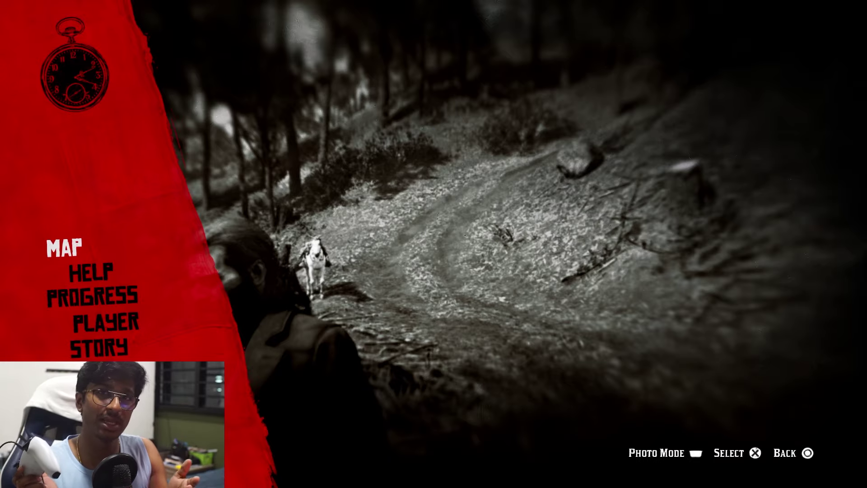
pyautogui.press('Escape')
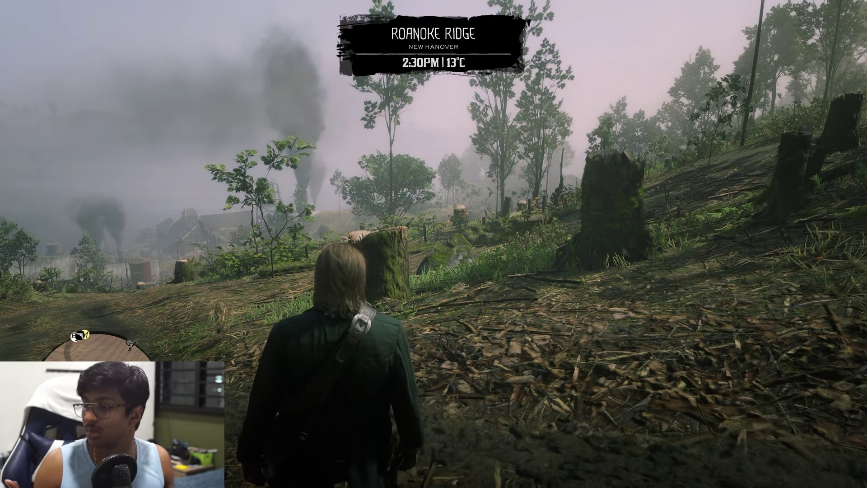
pyautogui.press('Escape')
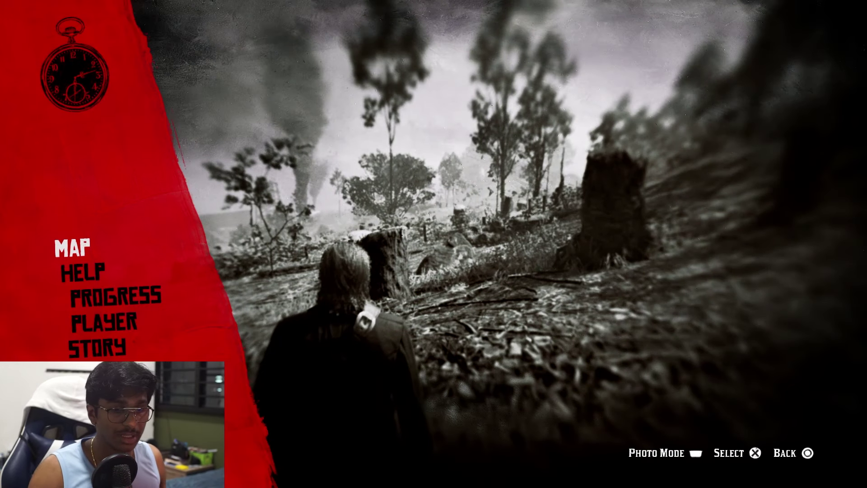